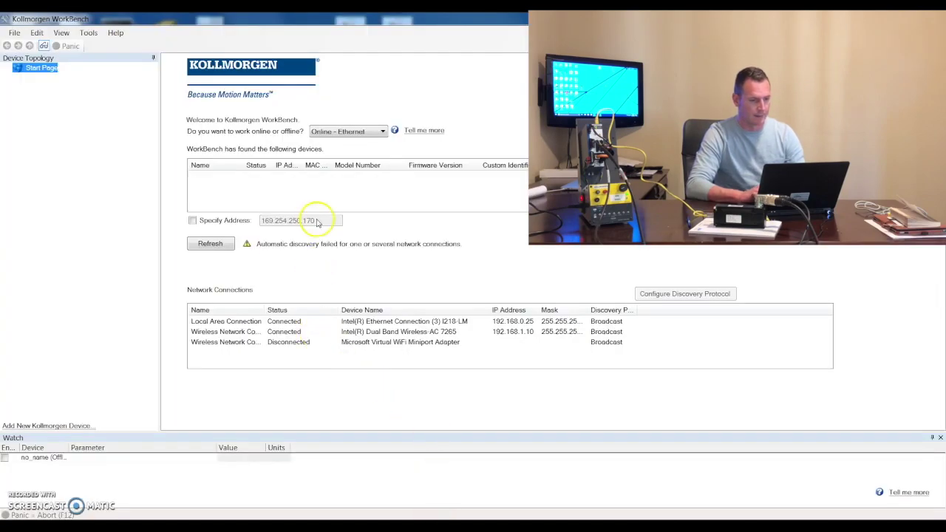
Rerun the drive search in WorkBench, then minimize it to reveal the desktop
{"action": "left_click", "coordinate": [211, 244]}
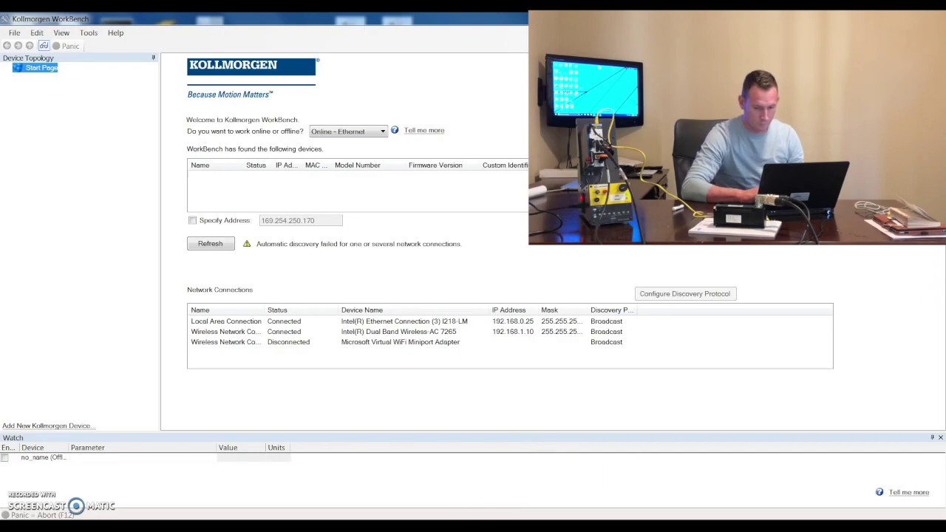
{"action": "key", "text": "super+d"}
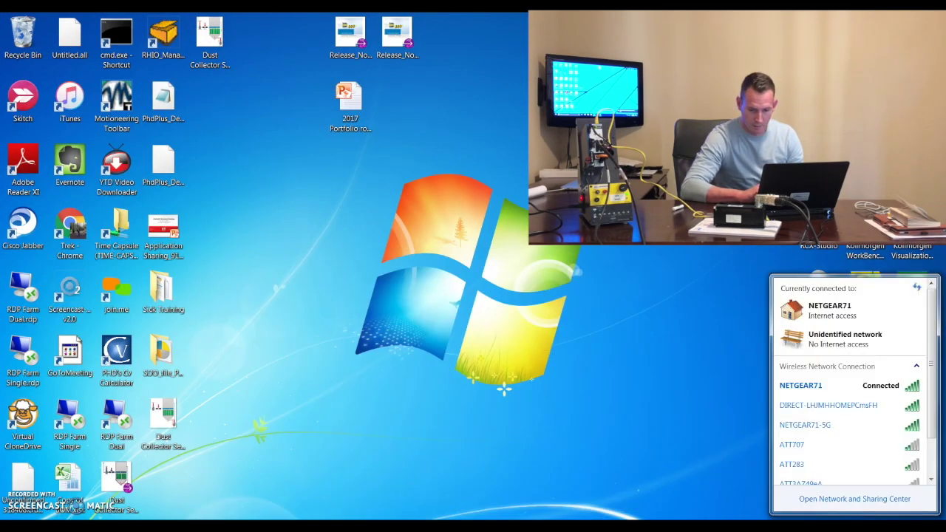
Give Local Area Connection static IPv4 169.254.250.25, mask 255.255.255.0, accepting the gateway warning
{"action": "left_click", "coordinate": [834, 500]}
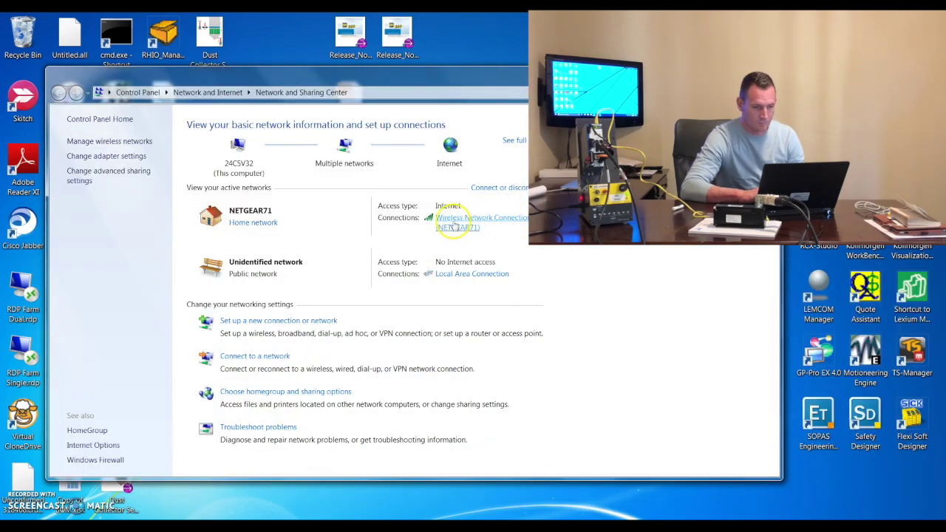
{"action": "left_click", "coordinate": [471, 276]}
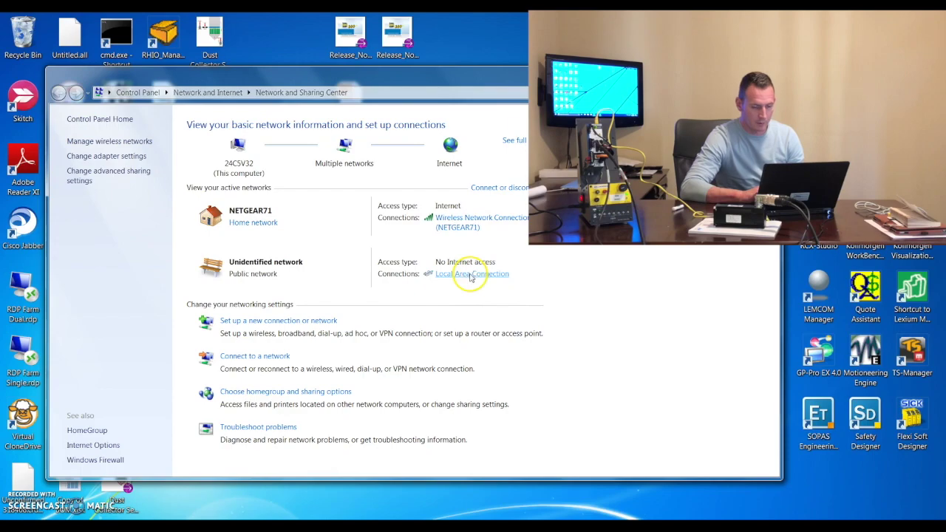
{"action": "left_click", "coordinate": [407, 369]}
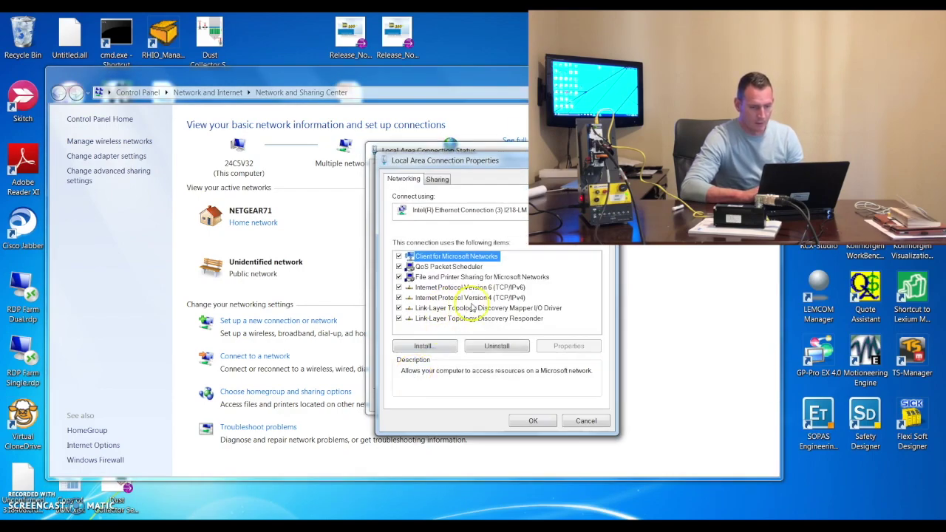
{"action": "left_click", "coordinate": [464, 298]}
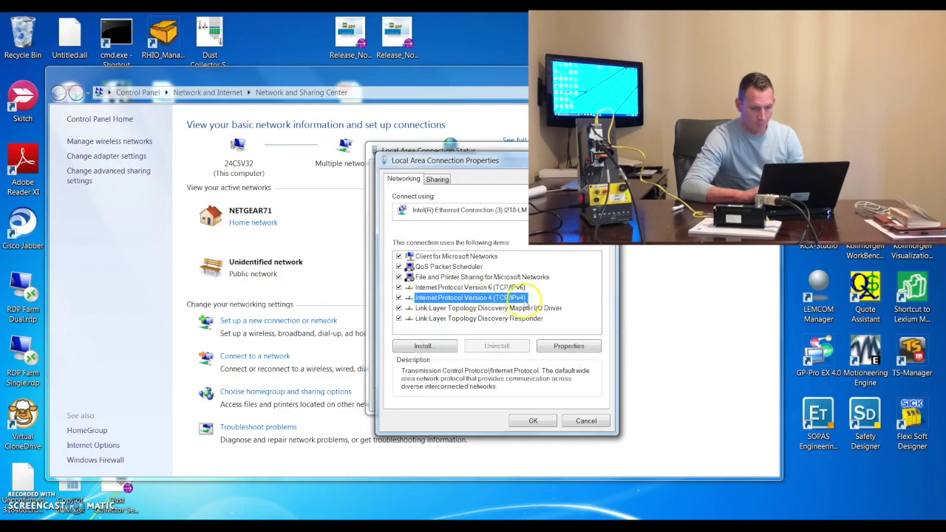
{"action": "left_click", "coordinate": [568, 345]}
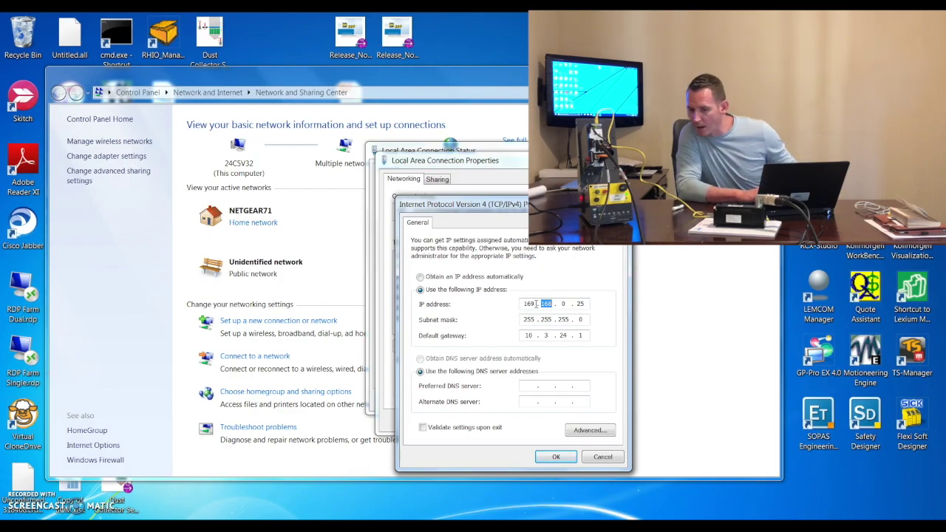
{"action": "type", "text": "254"}
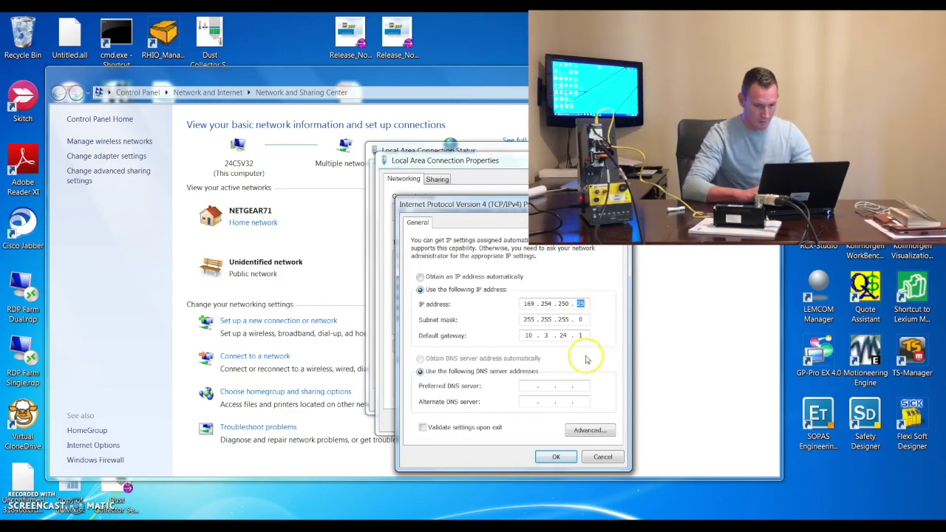
{"action": "left_click", "coordinate": [559, 458]}
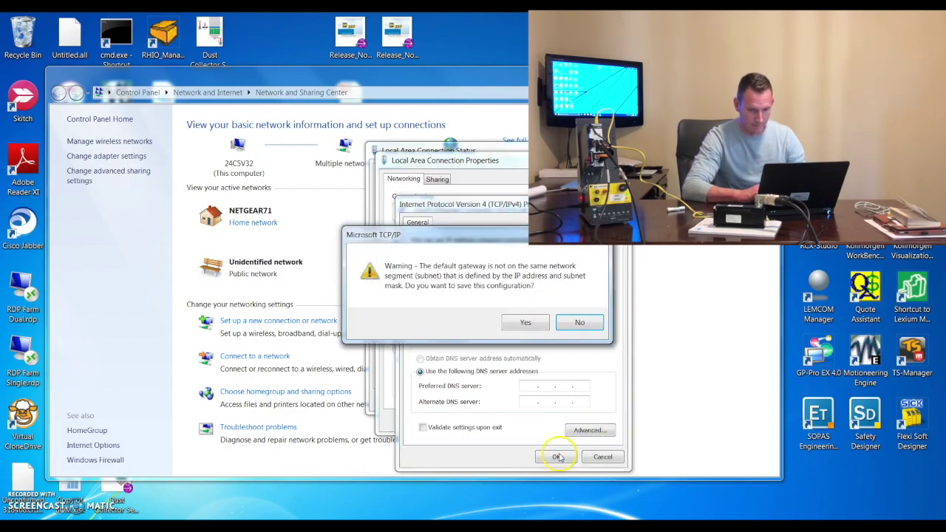
{"action": "left_click", "coordinate": [525, 322]}
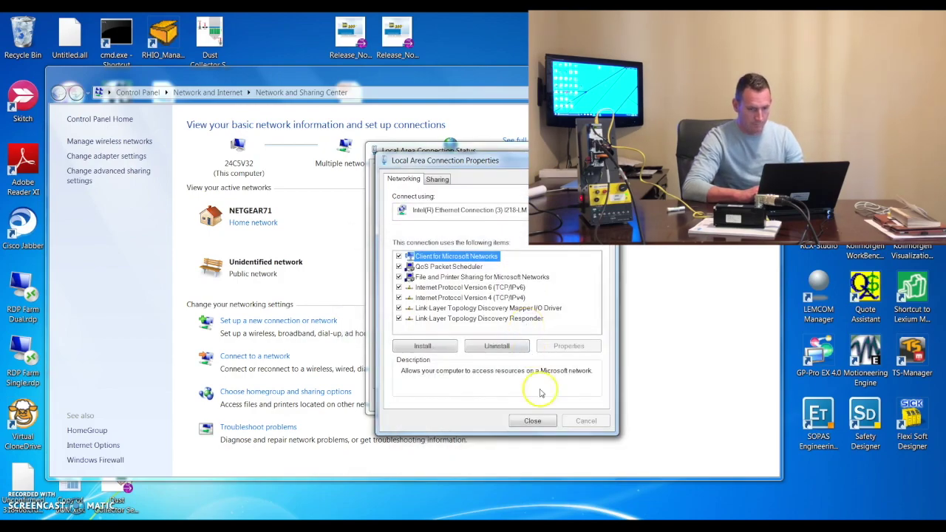
{"action": "left_click", "coordinate": [532, 420]}
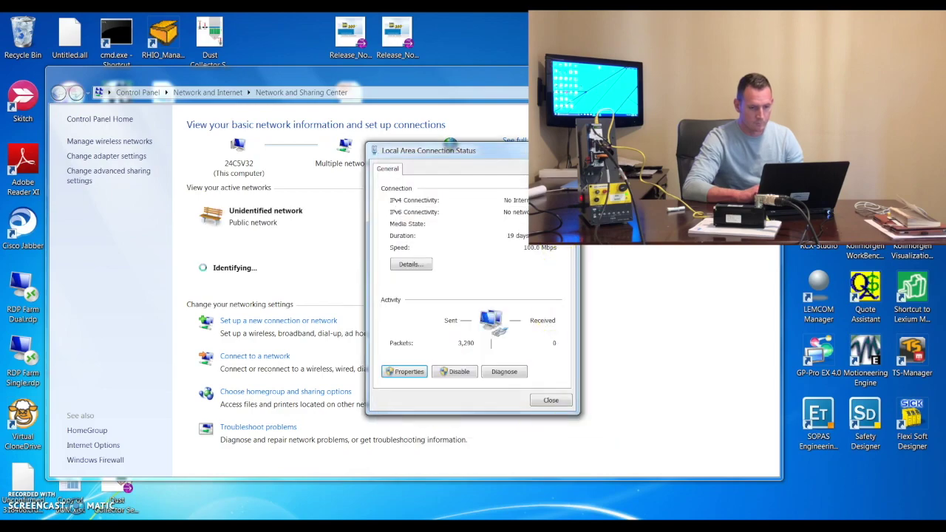
Close the network windows, refresh the drive search, and connect to the jmh_PDrive drive
{"action": "key", "text": "Escape"}
{"action": "key", "text": "alt+F4"}
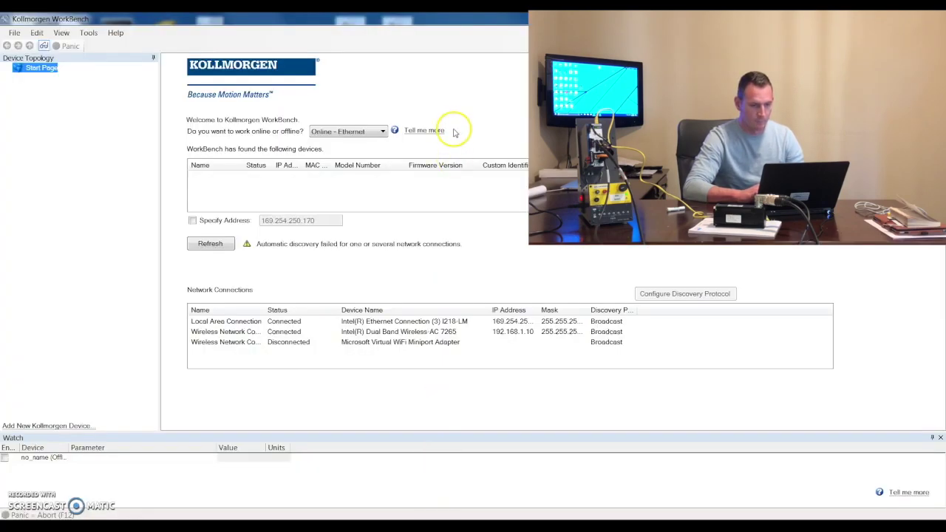
{"action": "left_click", "coordinate": [209, 245]}
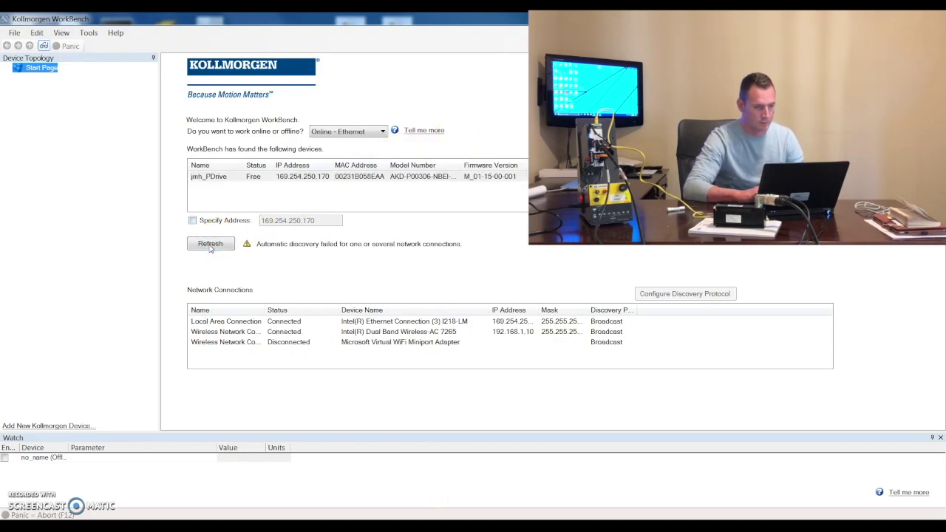
{"action": "left_click", "coordinate": [209, 179]}
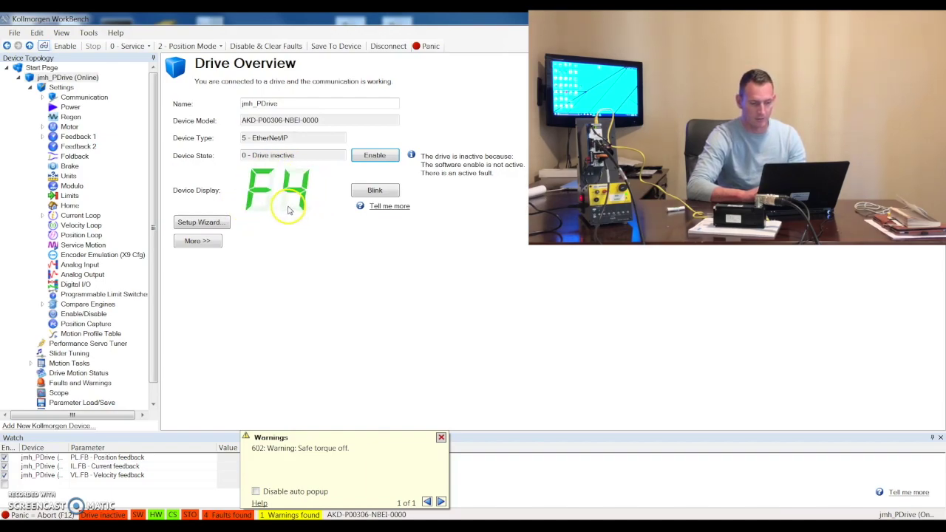
Dismiss the safe-torque-off warning and software-enable the drive, then review the Overview page
{"action": "left_click", "coordinate": [441, 437]}
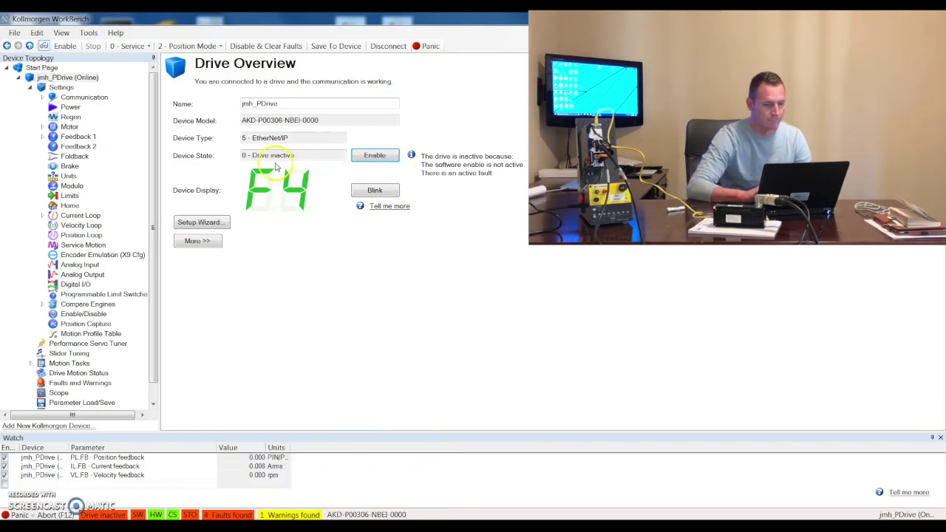
{"action": "left_click", "coordinate": [373, 160]}
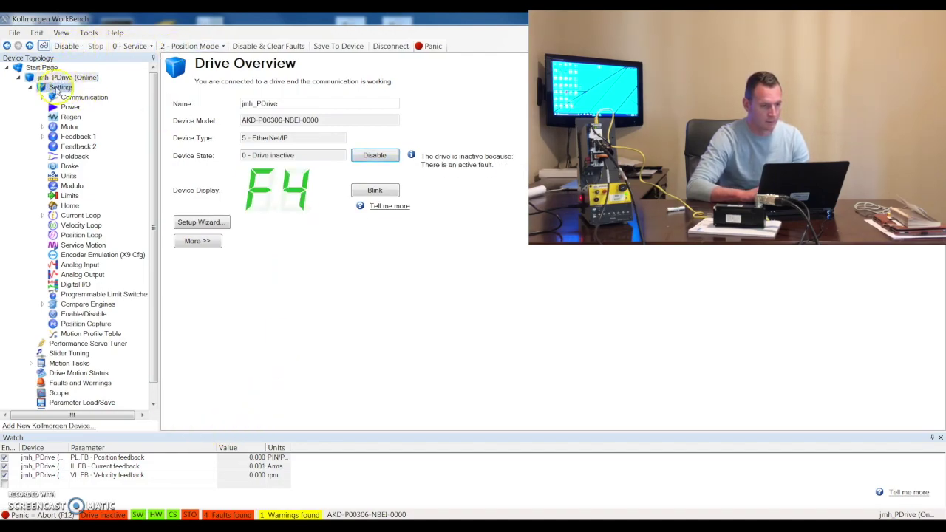
{"action": "scroll", "coordinate": [156, 148], "scroll_direction": "down", "scroll_amount": 1}
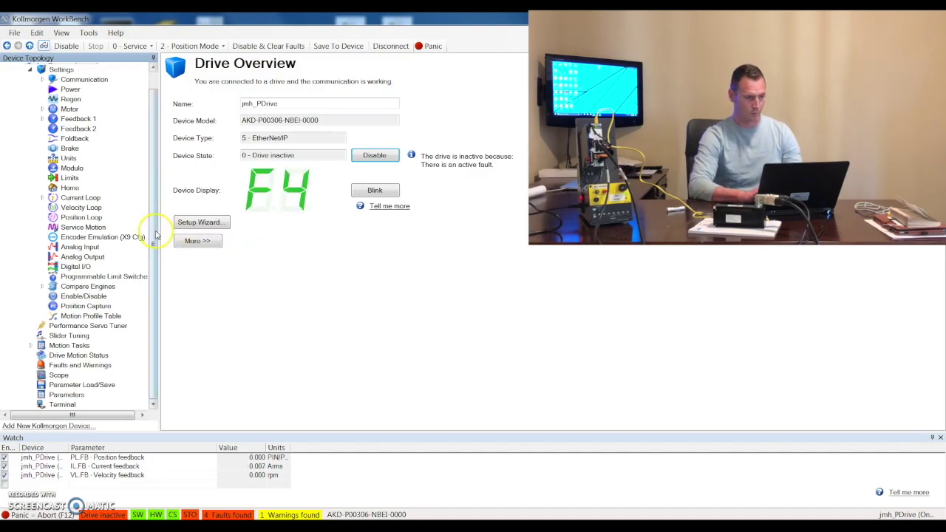
{"action": "scroll", "coordinate": [157, 167], "scroll_direction": "up", "scroll_amount": 1}
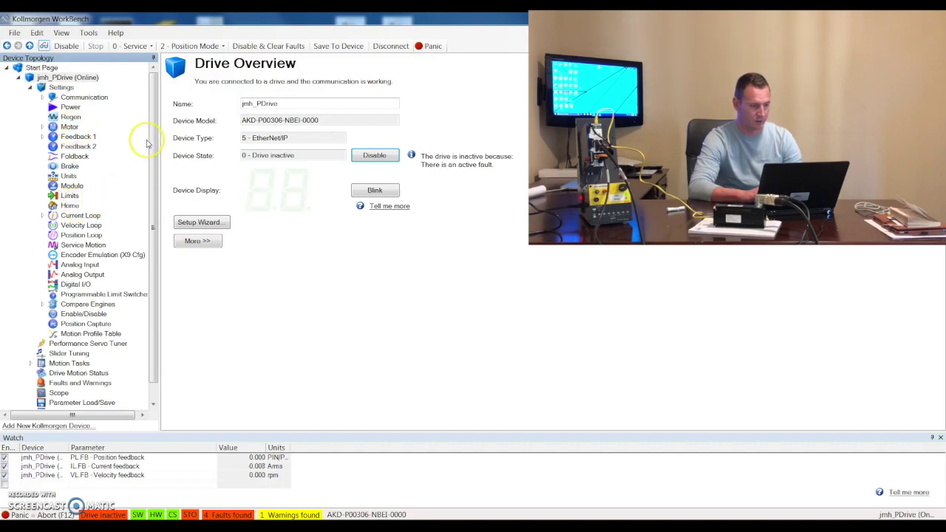
{"action": "scroll", "coordinate": [148, 141], "scroll_direction": "down", "scroll_amount": 1}
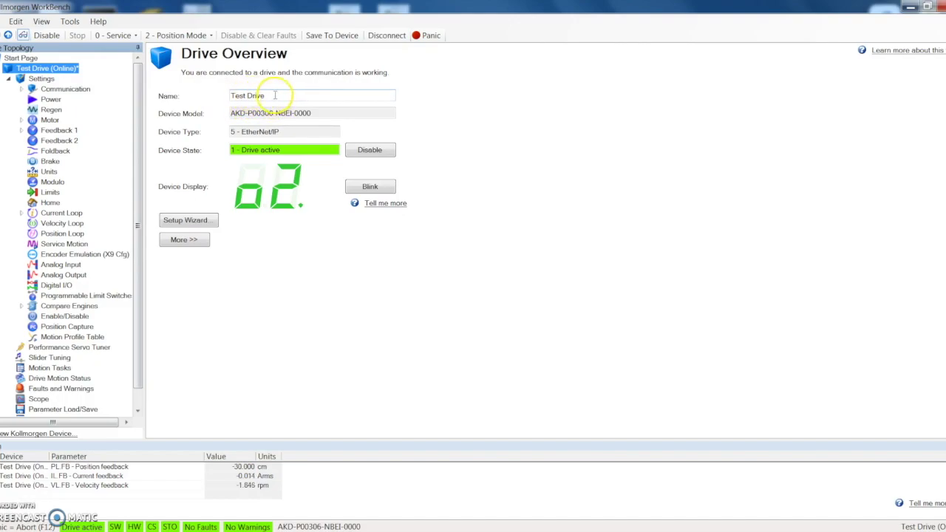
Rename the drive from Test Drive to jmh_PDrive and open its Settings page
{"action": "left_click_drag", "start_coordinate": [275, 95], "coordinate": [214, 92]}
{"action": "key", "text": "BackSpace"}
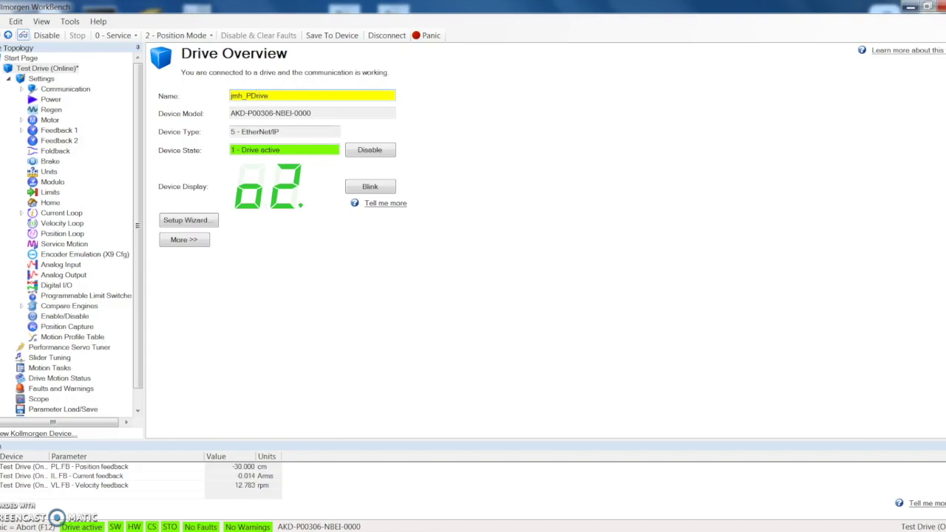
{"action": "key", "text": "Return"}
{"action": "left_click_drag", "start_coordinate": [314, 114], "coordinate": [220, 117]}
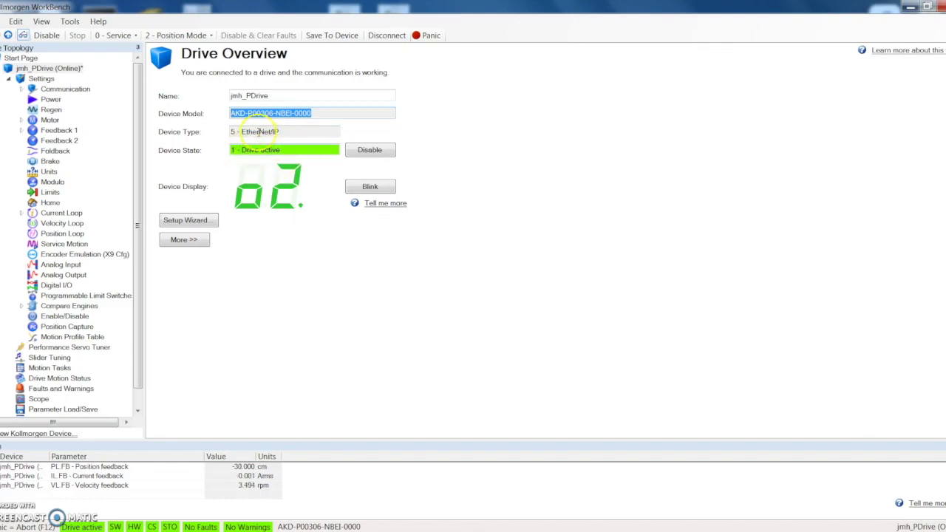
{"action": "left_click", "coordinate": [41, 78]}
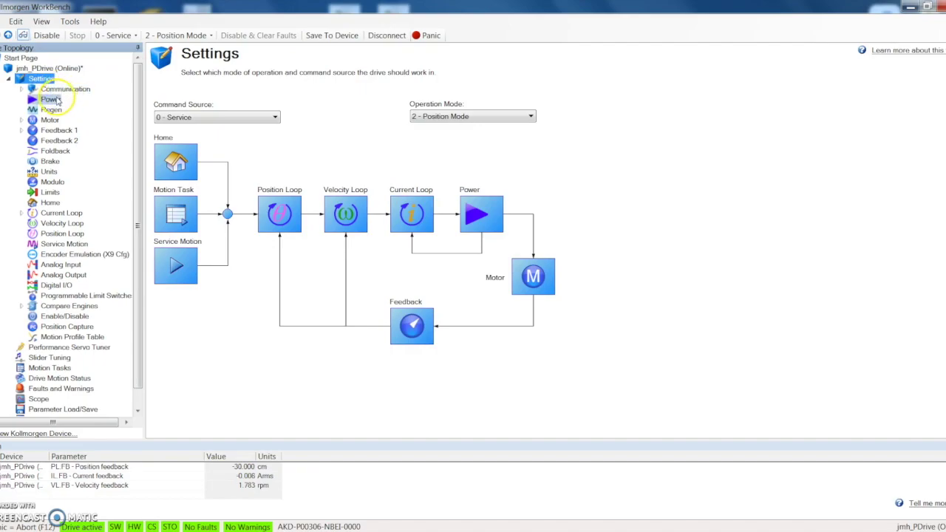
Browse the Communication, Power and Regen pages, confirming internal regen with power 0
{"action": "left_click", "coordinate": [61, 90]}
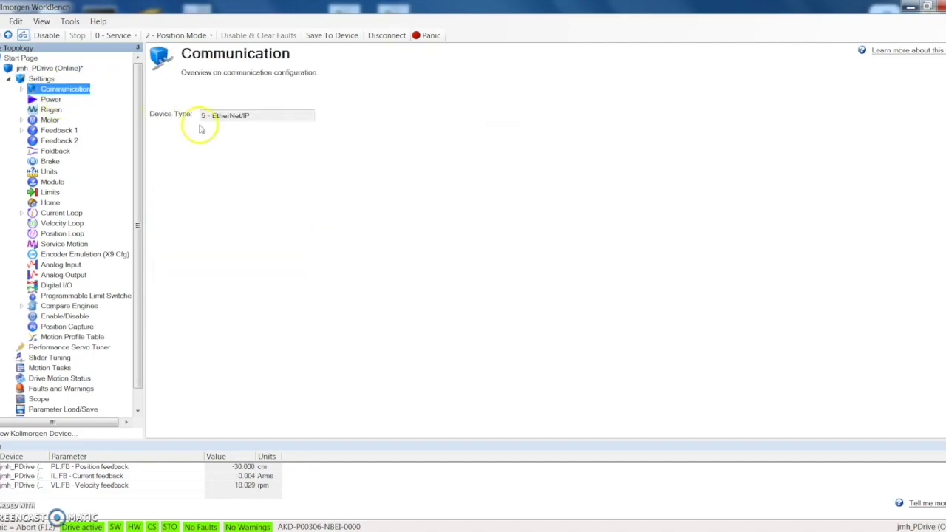
{"action": "left_click", "coordinate": [255, 115]}
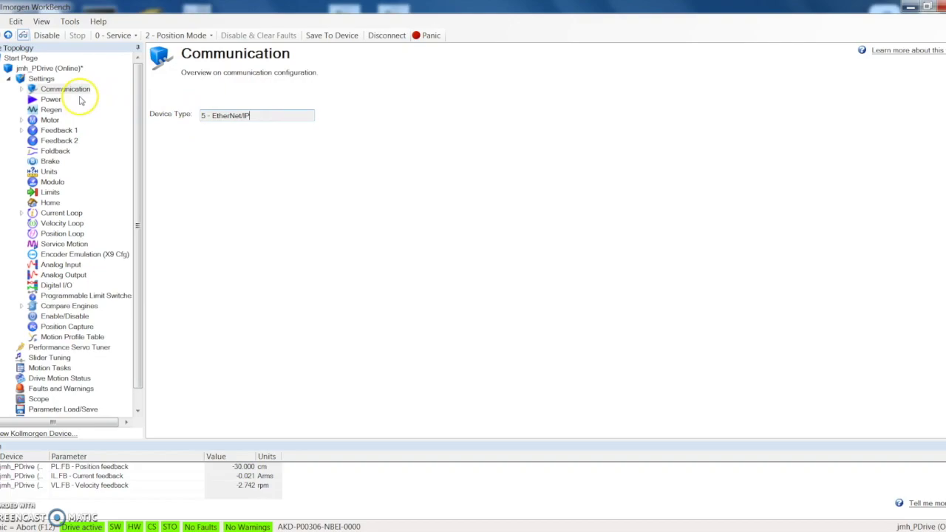
{"action": "left_click", "coordinate": [50, 99]}
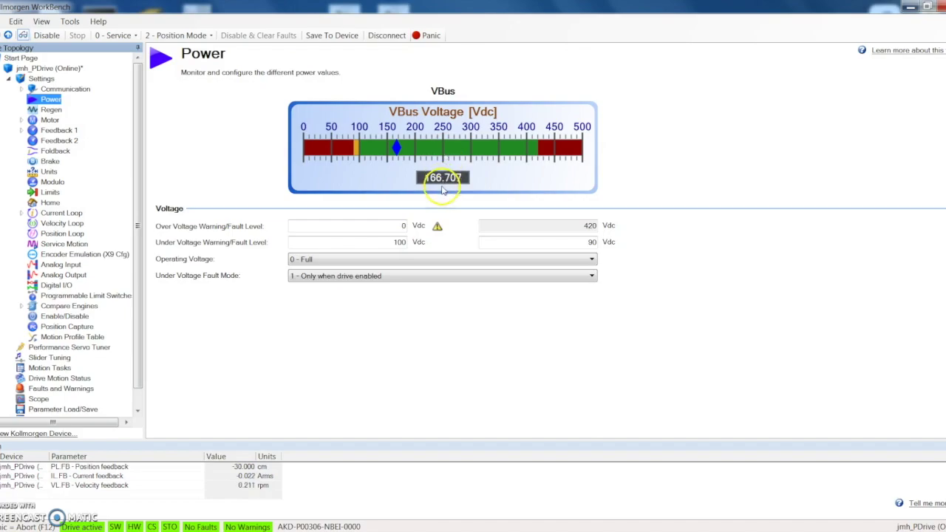
{"action": "left_click", "coordinate": [442, 182]}
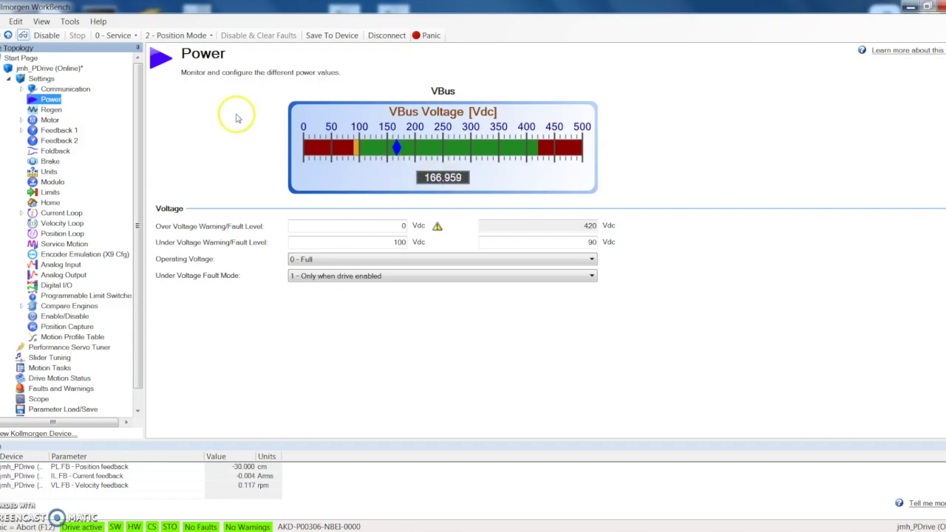
{"action": "left_click", "coordinate": [51, 109]}
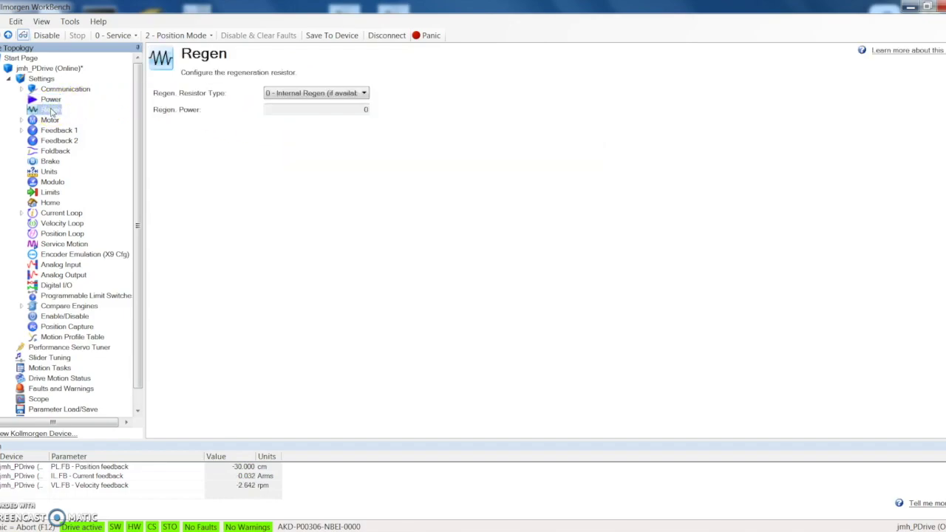
{"action": "left_click", "coordinate": [303, 99]}
{"action": "left_click", "coordinate": [48, 120]}
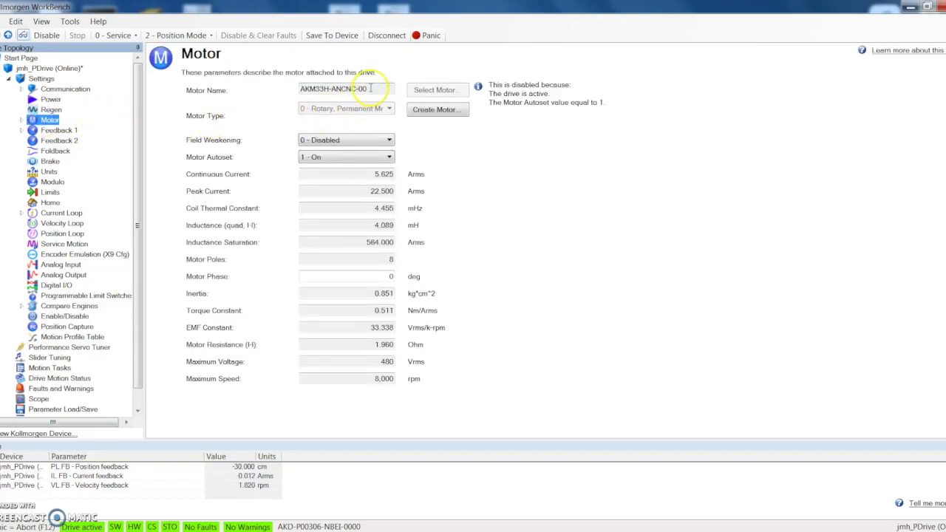
Check the AKM33H-ANCNC-00 motor name, then view the Feedback 1 and Feedback 2 pages
{"action": "left_click_drag", "start_coordinate": [371, 87], "coordinate": [302, 89]}
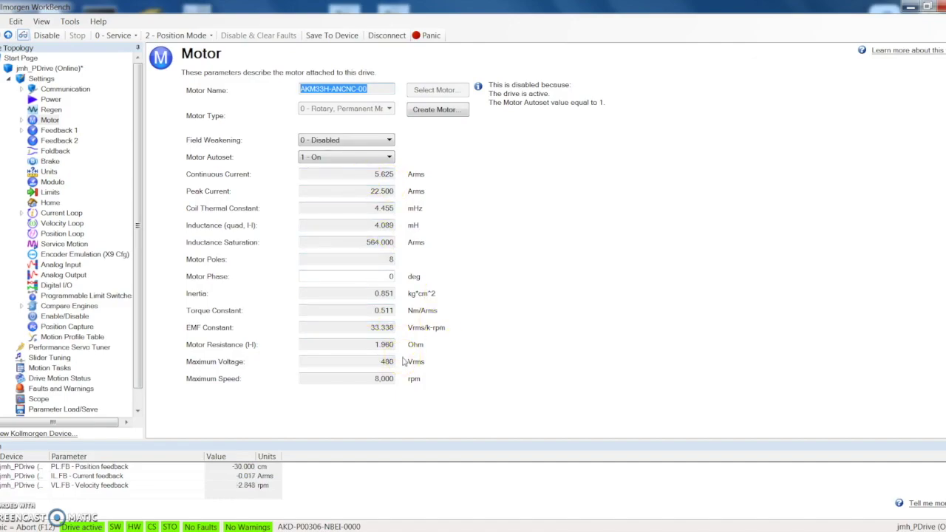
{"action": "left_click", "coordinate": [56, 130]}
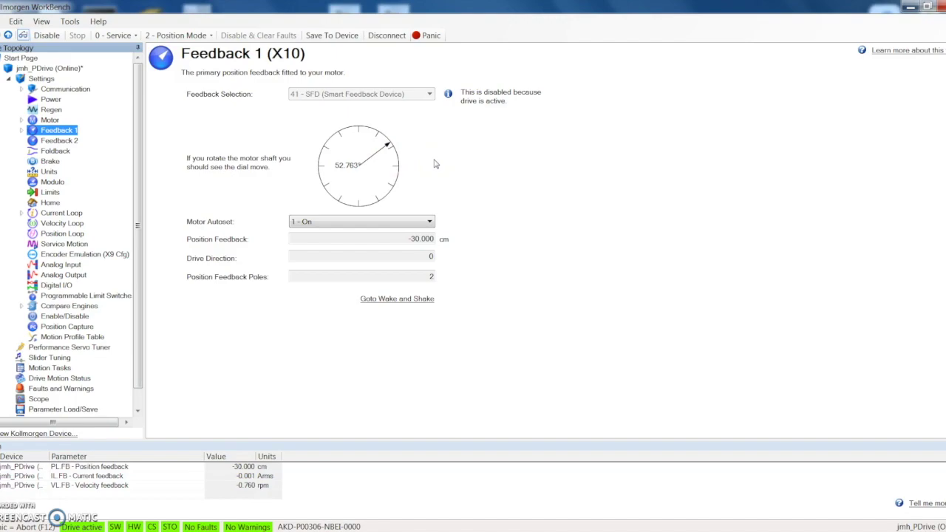
{"action": "left_click", "coordinate": [58, 140]}
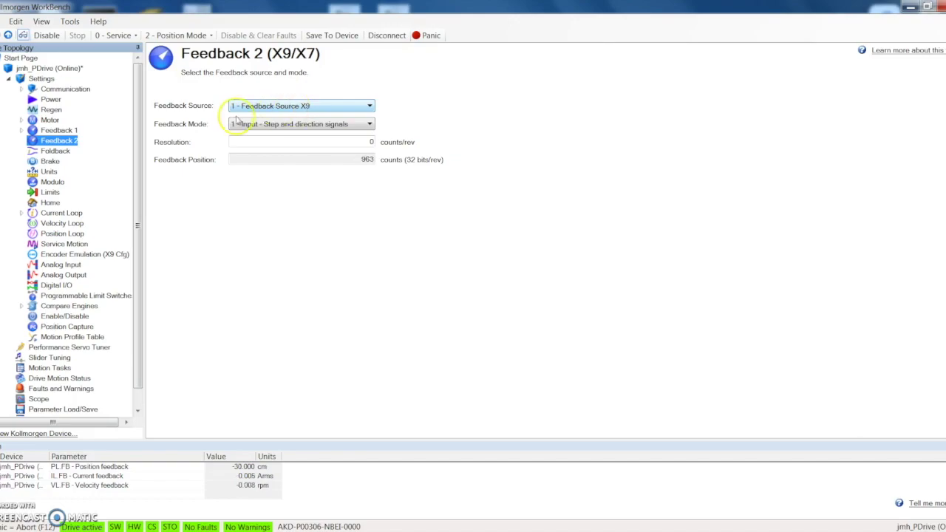
Open the Units page showing Motor Only mechanics and RPM velocity units
{"action": "left_click", "coordinate": [48, 171]}
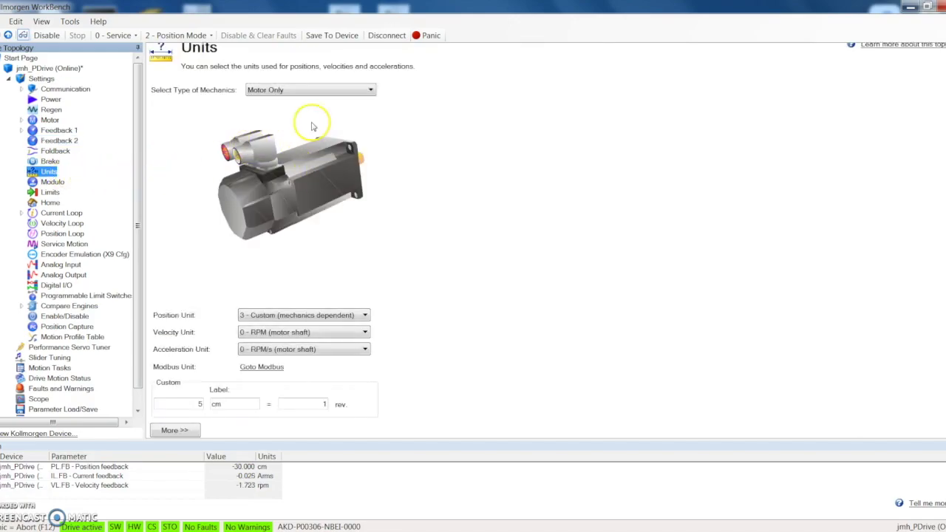
Set Lead Screw mechanics with a 2 cm lead, then switch the mechanics back to Motor Only
{"action": "left_click", "coordinate": [370, 90]}
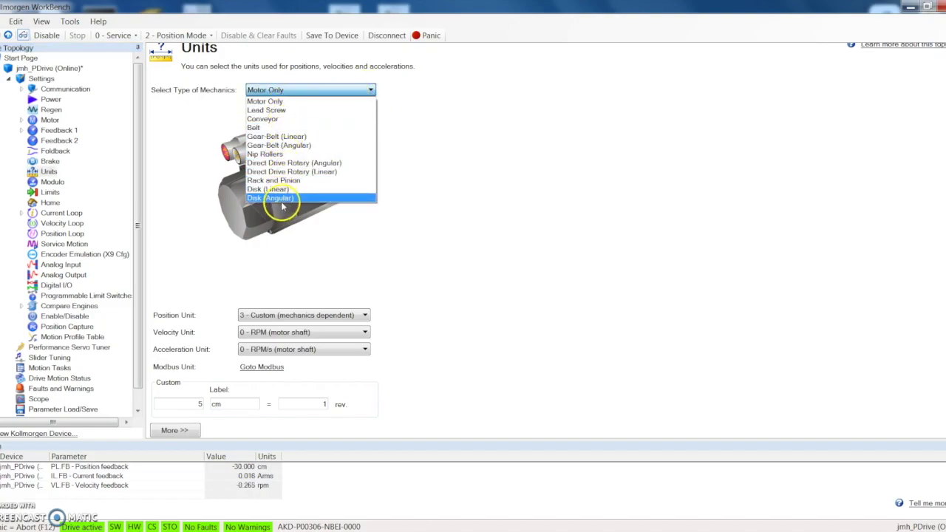
{"action": "left_click", "coordinate": [277, 110]}
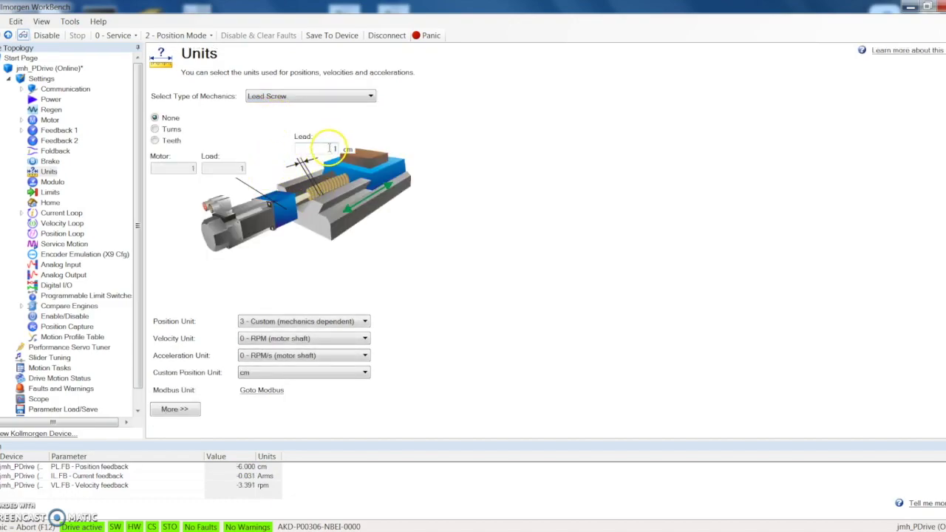
{"action": "double_click", "coordinate": [332, 148]}
{"action": "type", "text": "2"}
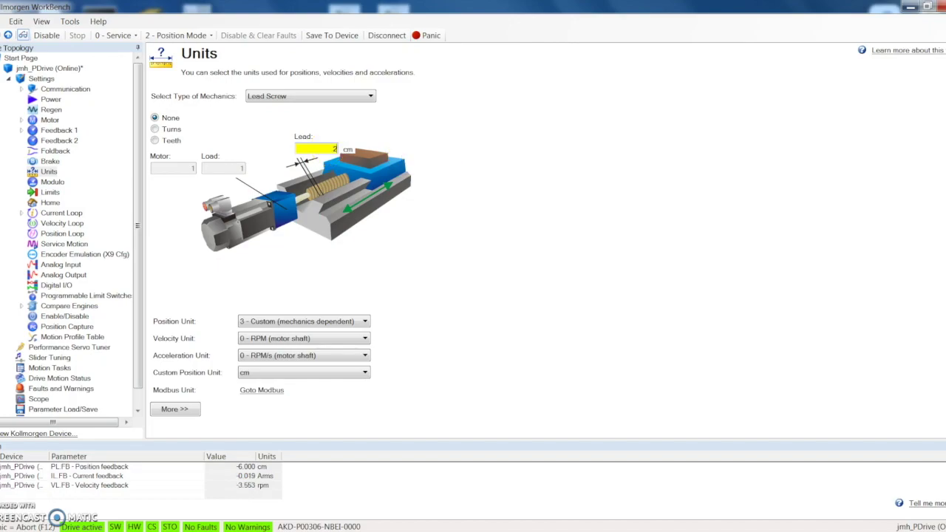
{"action": "left_click", "coordinate": [419, 265]}
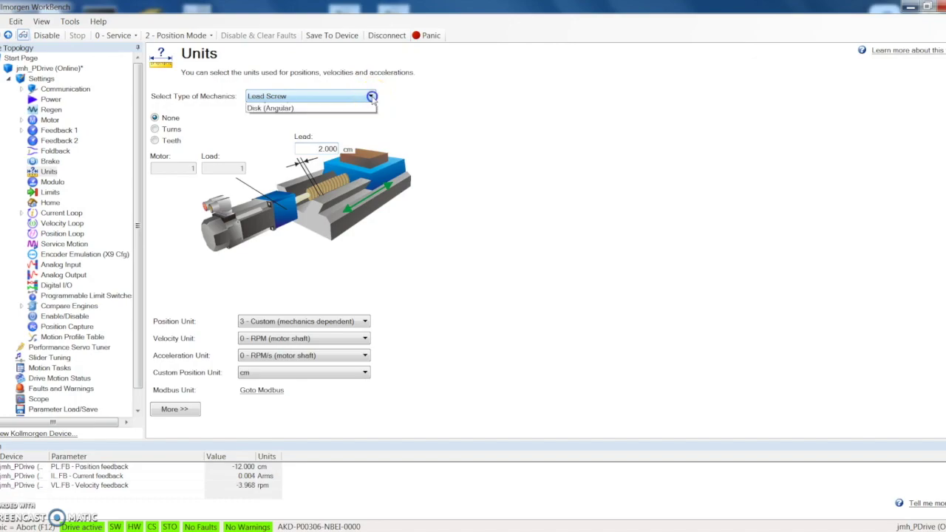
{"action": "left_click", "coordinate": [268, 105]}
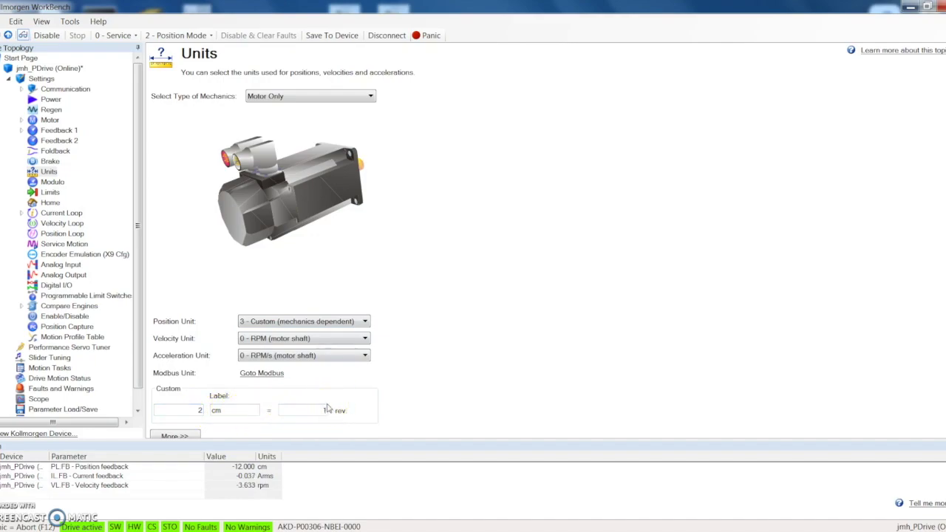
{"action": "left_click", "coordinate": [46, 183]}
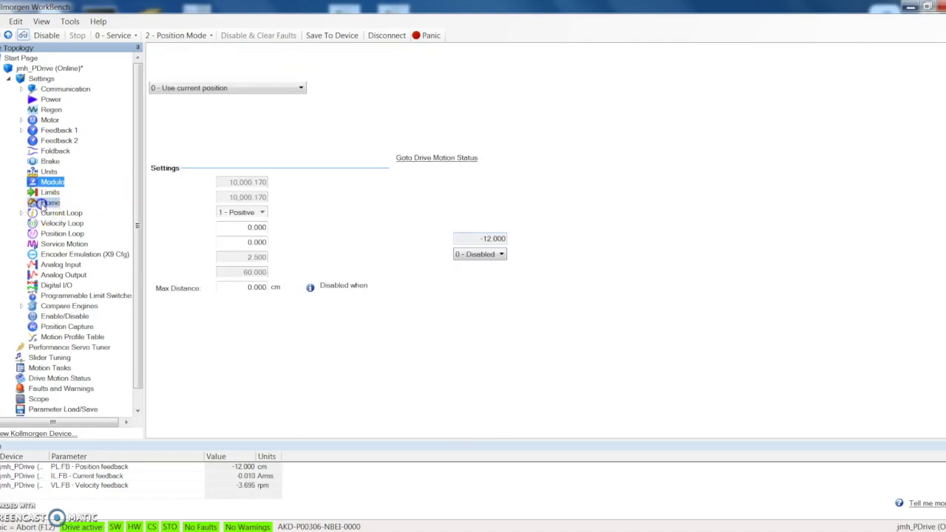
Open the homing mode list on the Home page, set to 0 - Use current position
{"action": "left_click", "coordinate": [302, 89]}
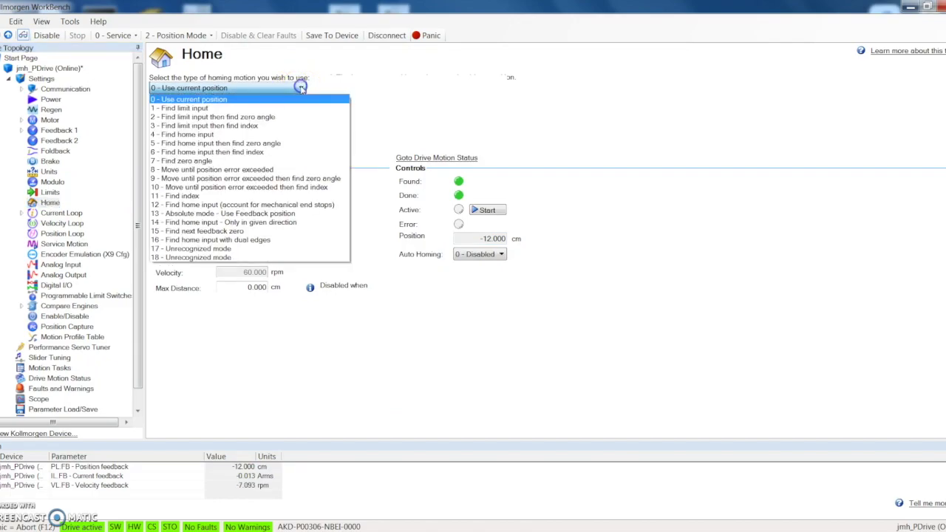
Keep homing type '0 - Use current position', then go through the velocity and position loops to Analog Input
{"action": "left_click", "coordinate": [218, 102]}
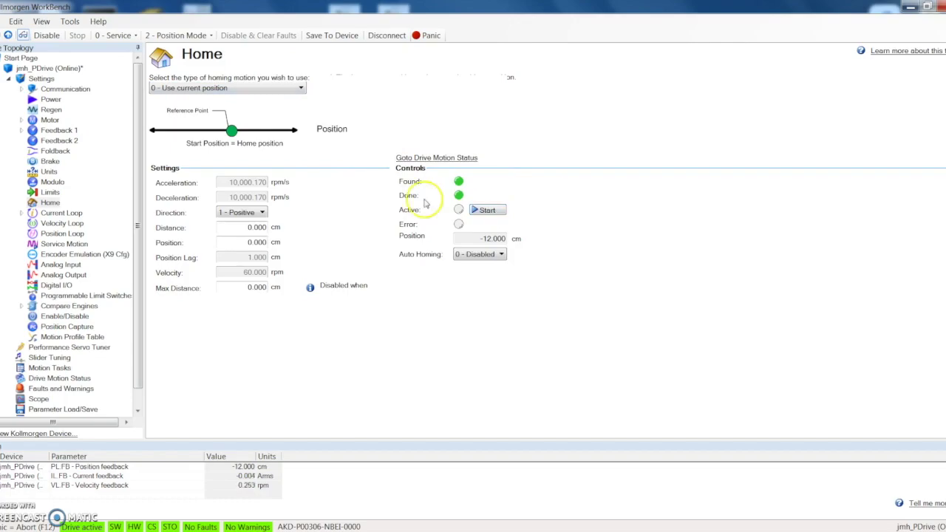
{"action": "left_click", "coordinate": [60, 223]}
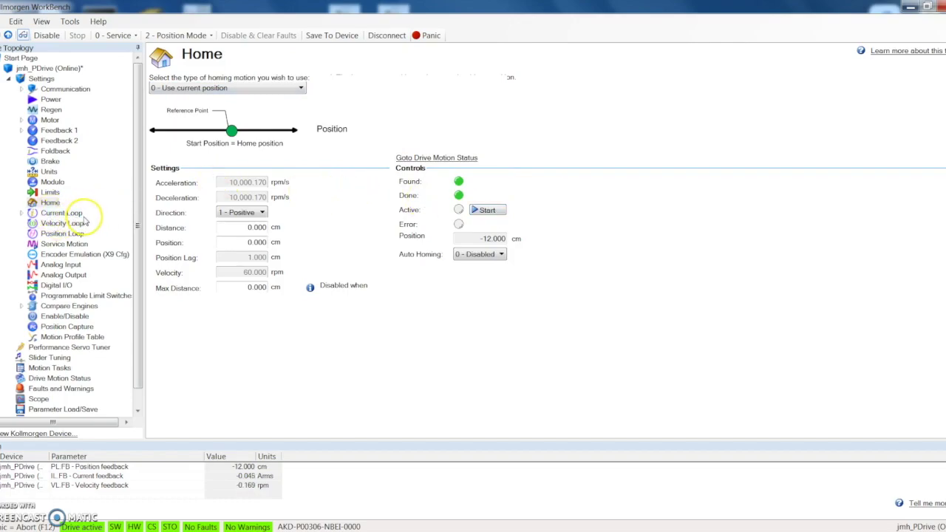
{"action": "left_click", "coordinate": [76, 233]}
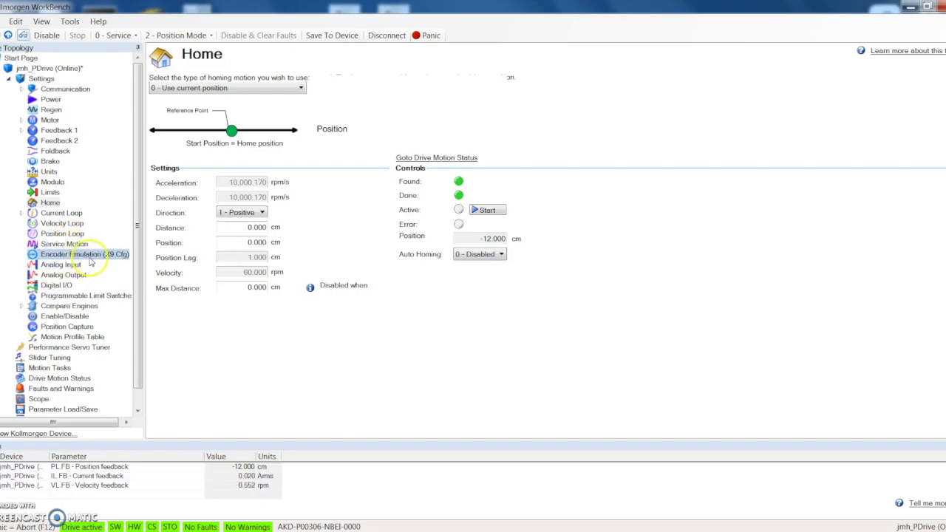
{"action": "left_click", "coordinate": [59, 268]}
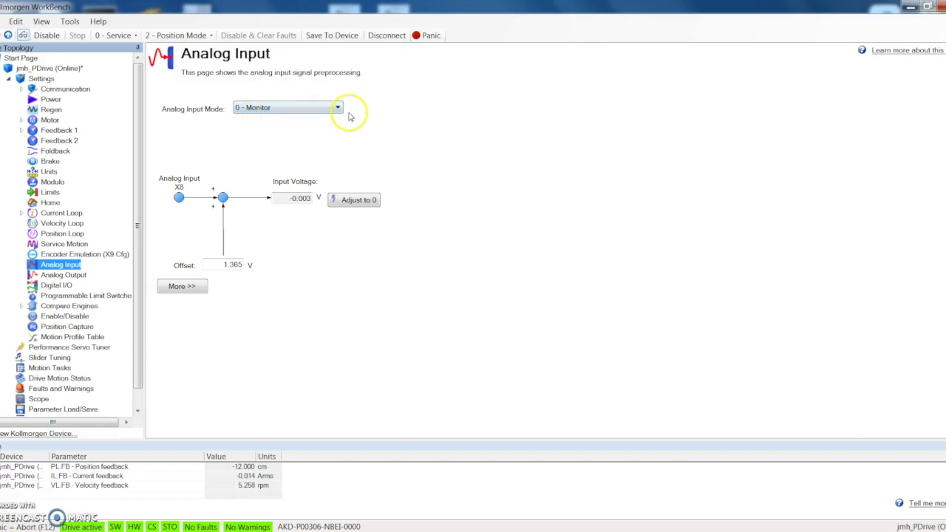
Check Analog Output and the Digital I/O assignments (DIN 1/2 start tasks, DIN 3 Quick Stop)
{"action": "left_click", "coordinate": [71, 275]}
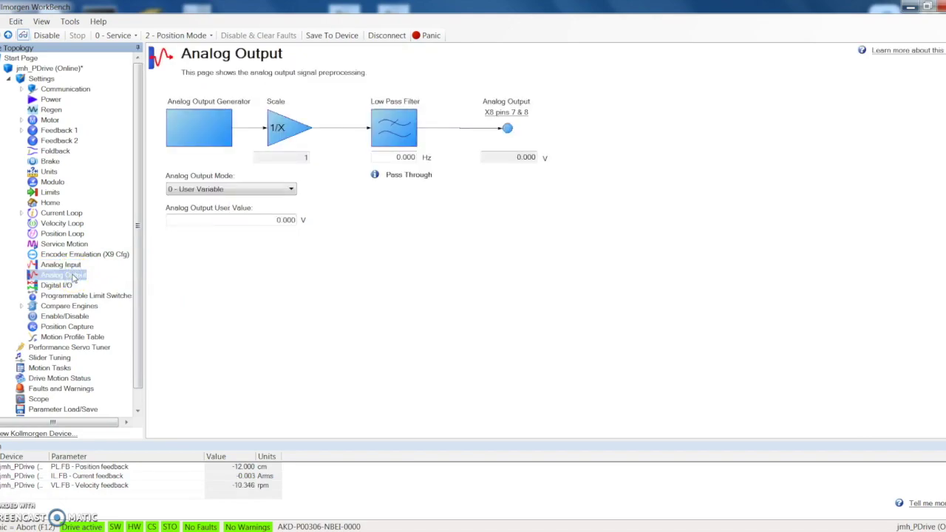
{"action": "left_click", "coordinate": [53, 286]}
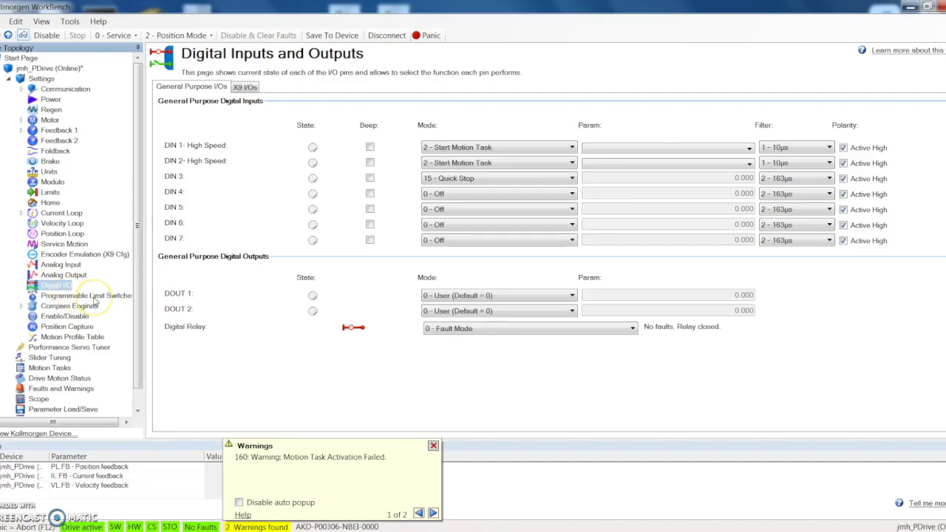
{"action": "left_click", "coordinate": [56, 347]}
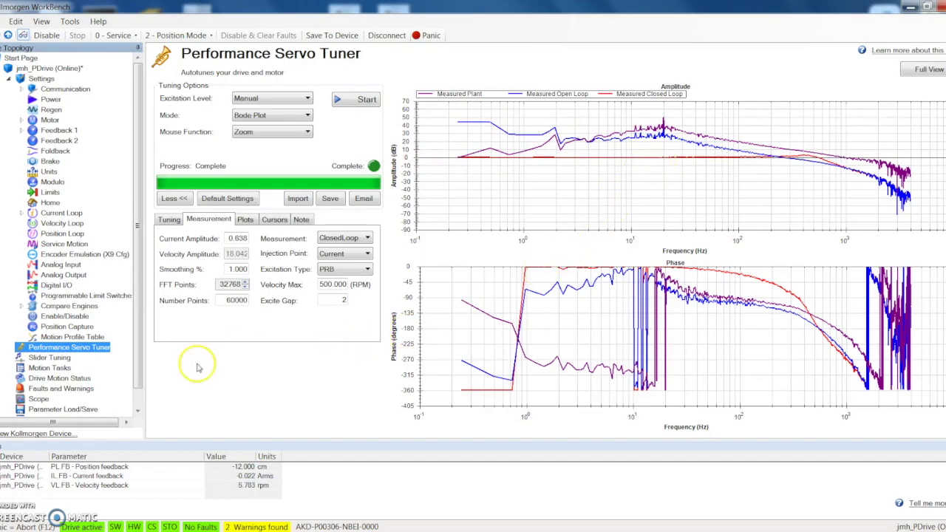
Review the Performance Servo Tuner's plant, open-loop and closed-loop Bode plots, then go to Slider Tuning
{"action": "left_click", "coordinate": [53, 359]}
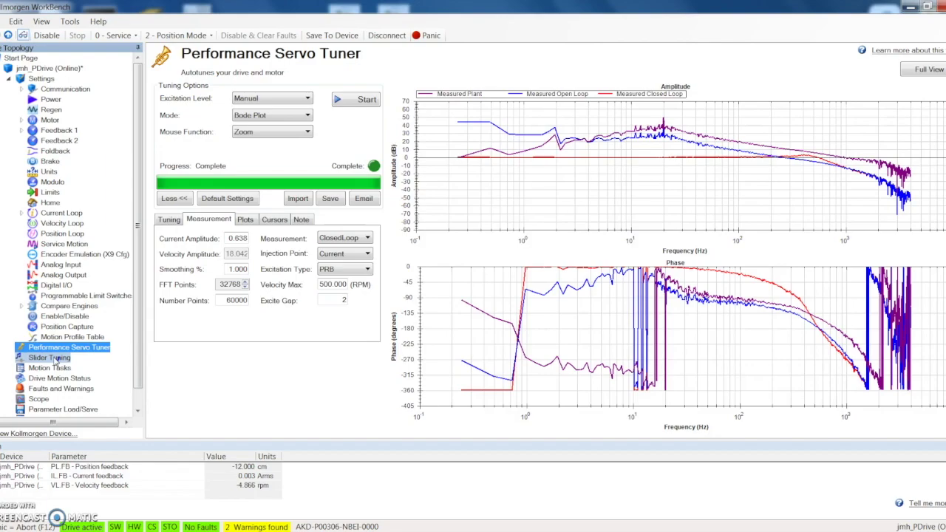
{"action": "left_click", "coordinate": [341, 347]}
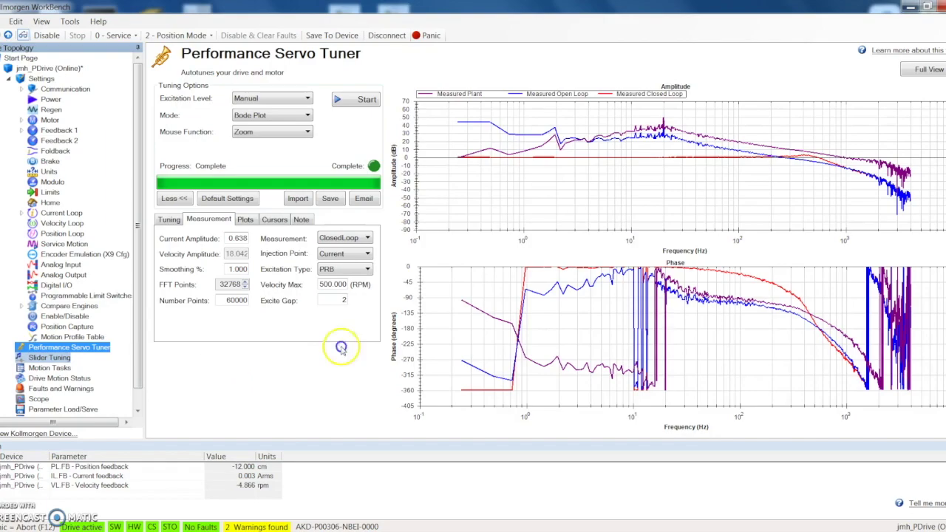
{"action": "left_click", "coordinate": [242, 358]}
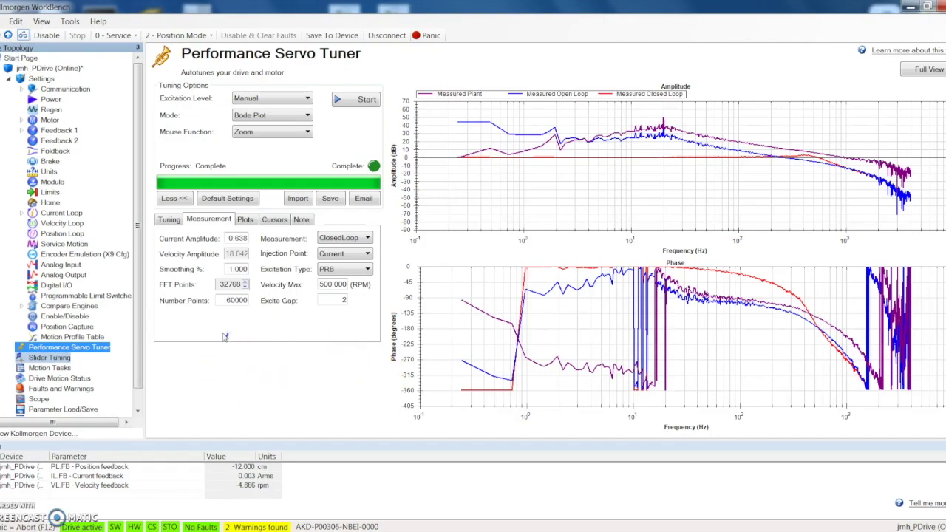
{"action": "left_click", "coordinate": [21, 357]}
{"action": "left_click", "coordinate": [35, 369]}
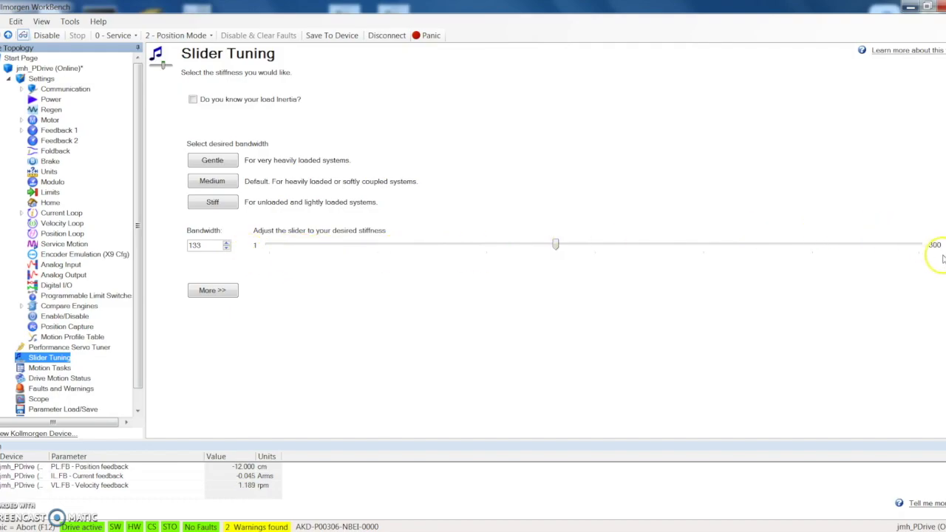
{"action": "mouse_move", "coordinate": [581, 259]}
{"action": "left_click", "coordinate": [50, 369]}
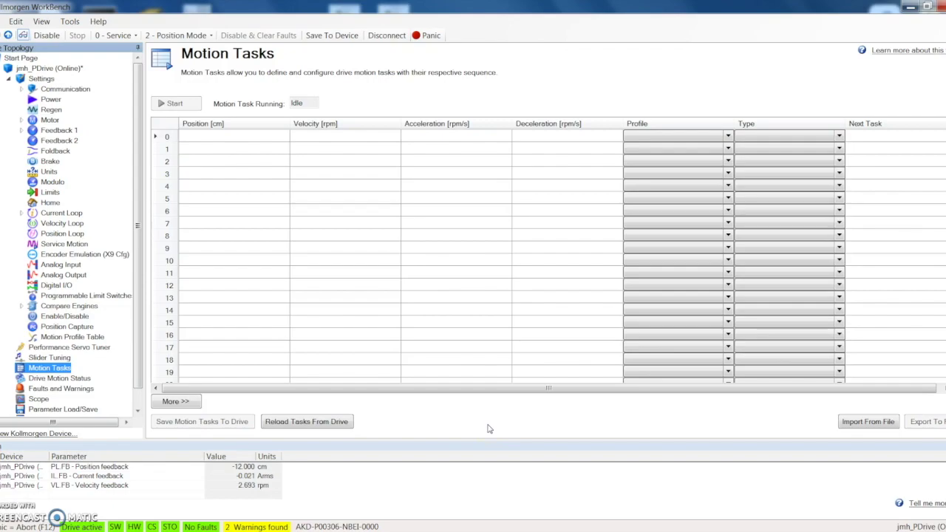
Select row 0 in the empty Motion Tasks table and open its Edit Single Task dialog
{"action": "left_click", "coordinate": [161, 136]}
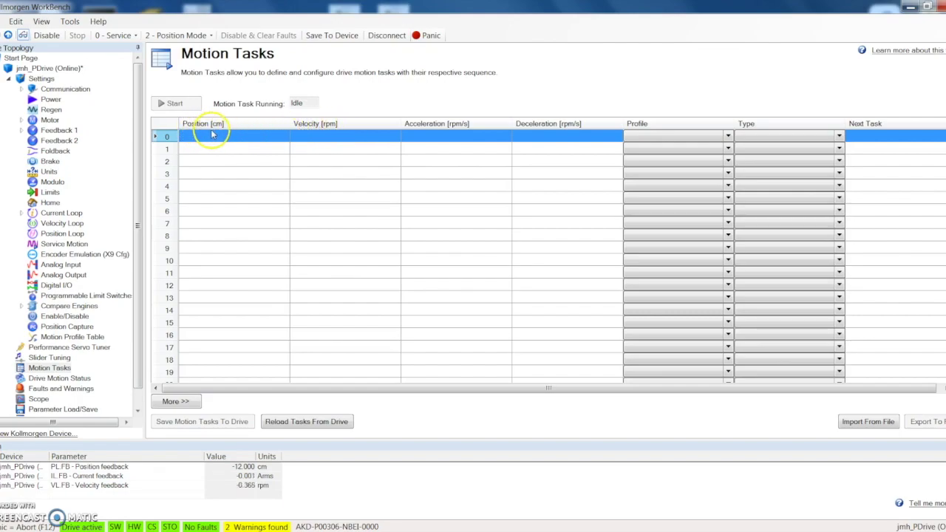
{"action": "left_click", "coordinate": [168, 135]}
{"action": "double_click", "coordinate": [168, 135]}
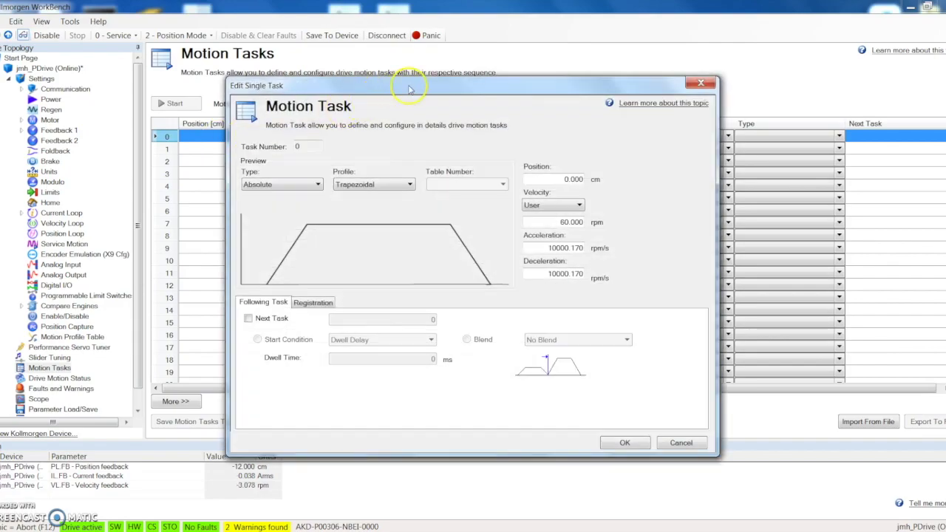
Set task 0 to an Absolute move to 50 cm at 100 rpm and accept it
{"action": "left_click_drag", "start_coordinate": [410, 89], "coordinate": [379, 75]}
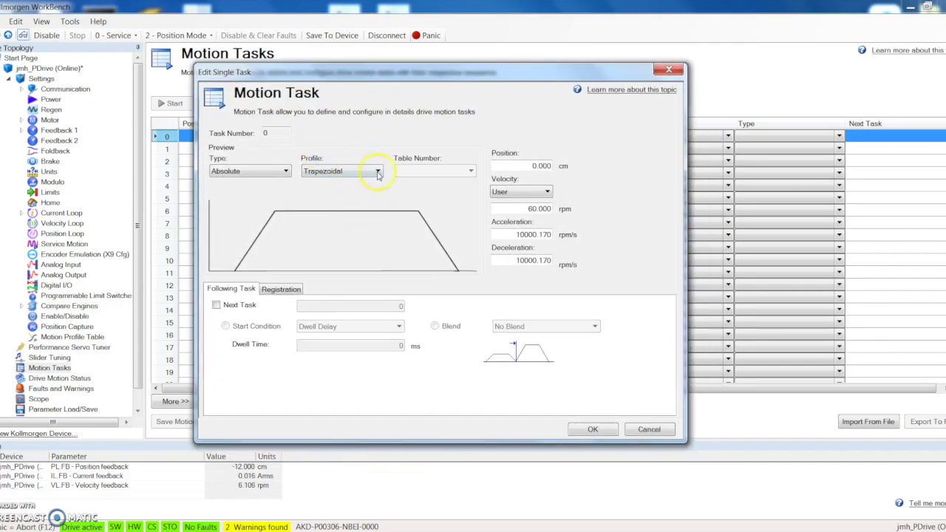
{"action": "left_click_drag", "start_coordinate": [517, 165], "coordinate": [641, 154]}
{"action": "type", "text": "50"}
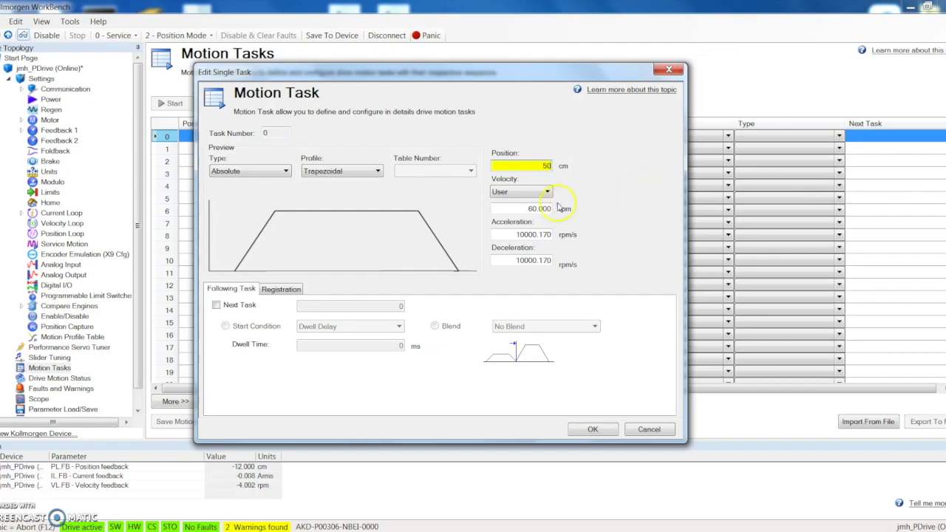
{"action": "left_click_drag", "start_coordinate": [549, 208], "coordinate": [518, 208]}
{"action": "type", "text": "100"}
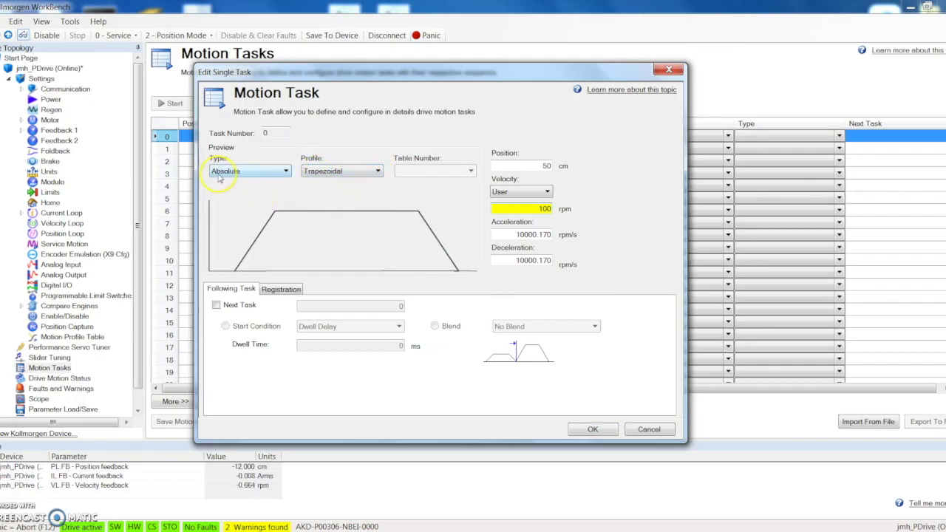
{"action": "left_click", "coordinate": [286, 173]}
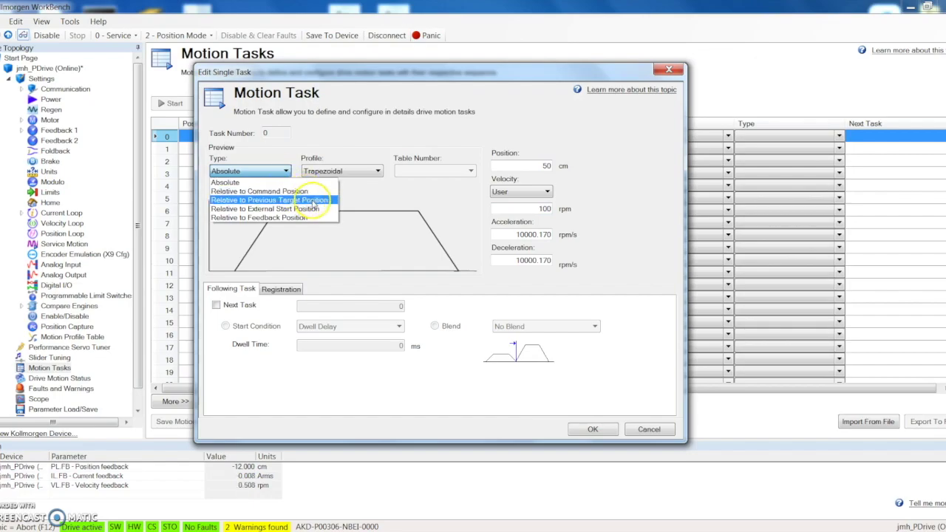
{"action": "left_click", "coordinate": [250, 174]}
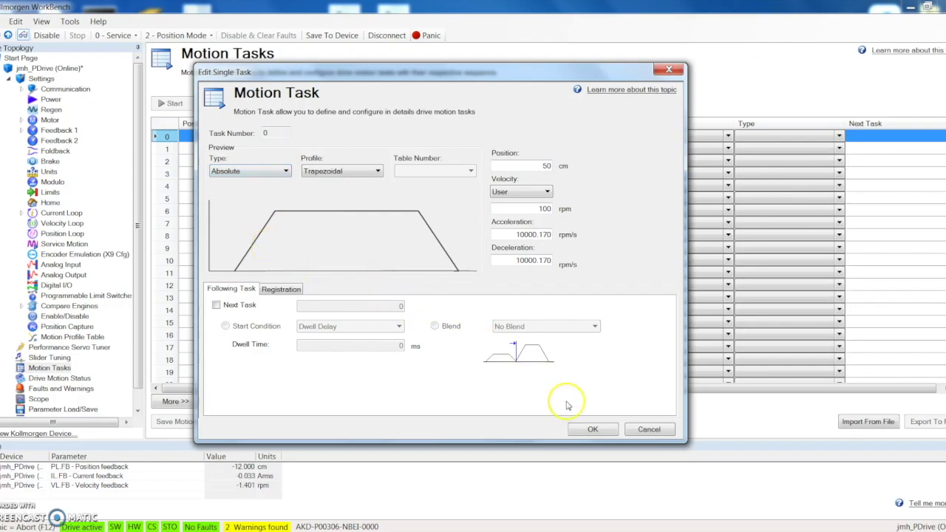
{"action": "left_click", "coordinate": [602, 432]}
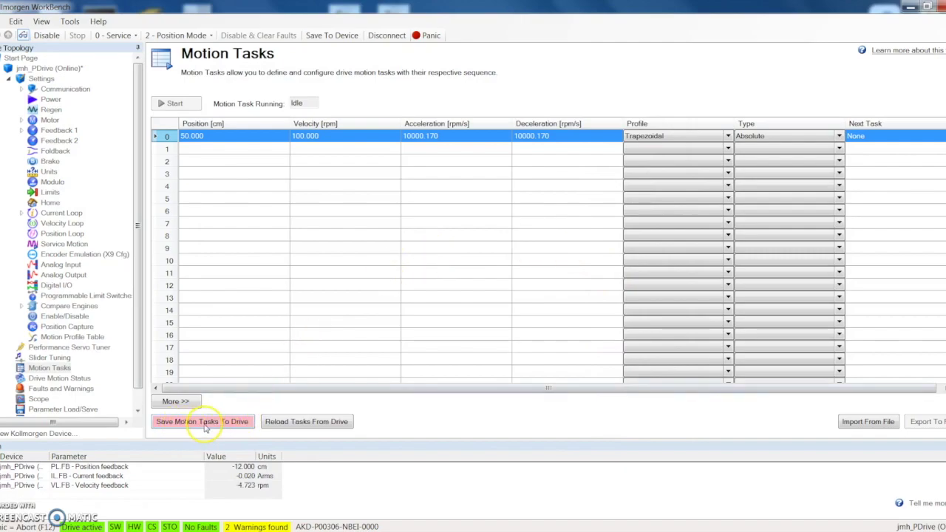
Move the selection off task 0 and save the motion tasks to the drive
{"action": "left_click", "coordinate": [171, 175]}
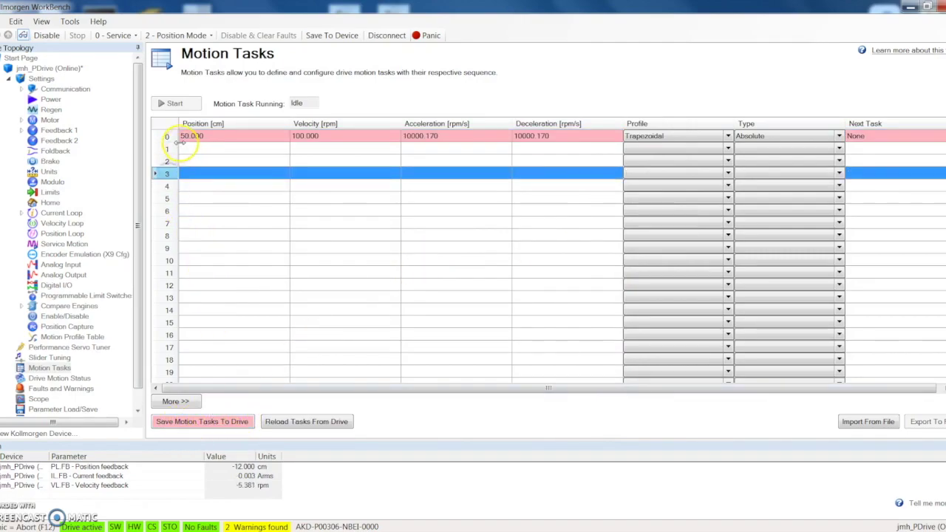
{"action": "left_click", "coordinate": [166, 136]}
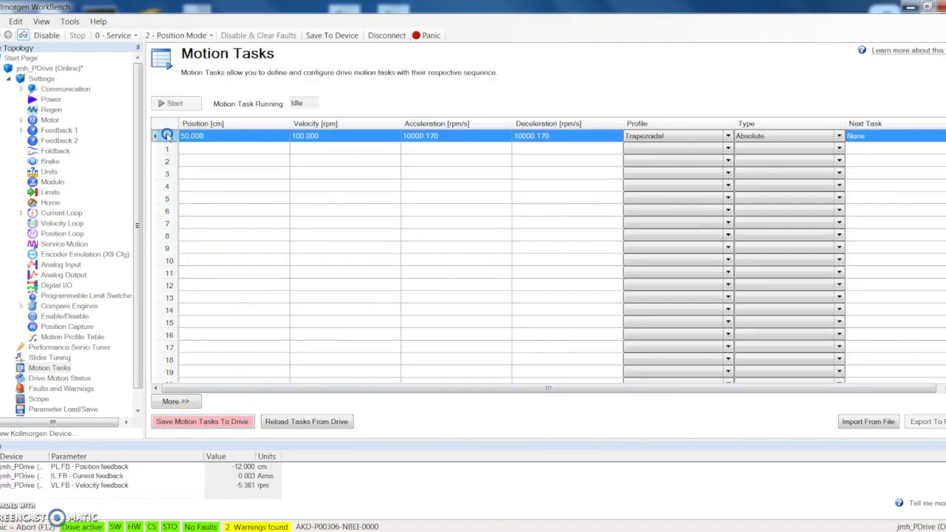
{"action": "left_click", "coordinate": [168, 211]}
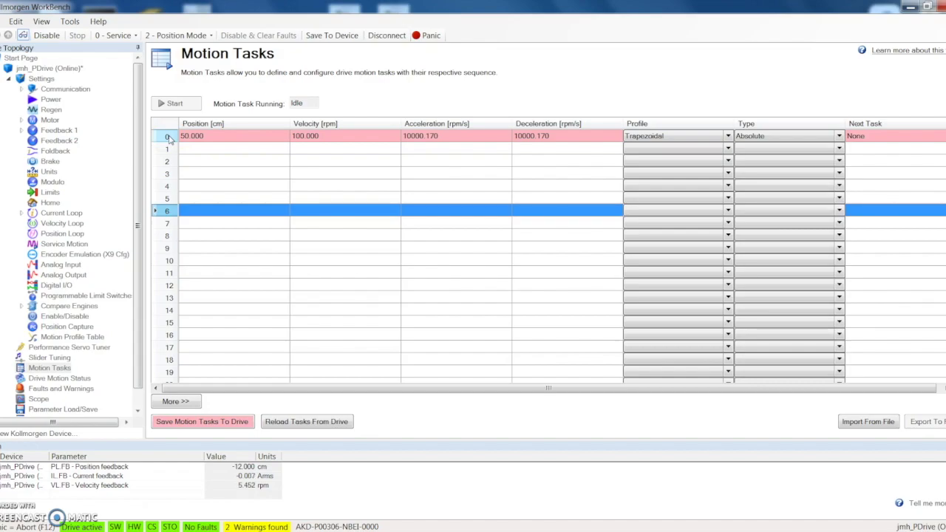
{"action": "left_click", "coordinate": [218, 423]}
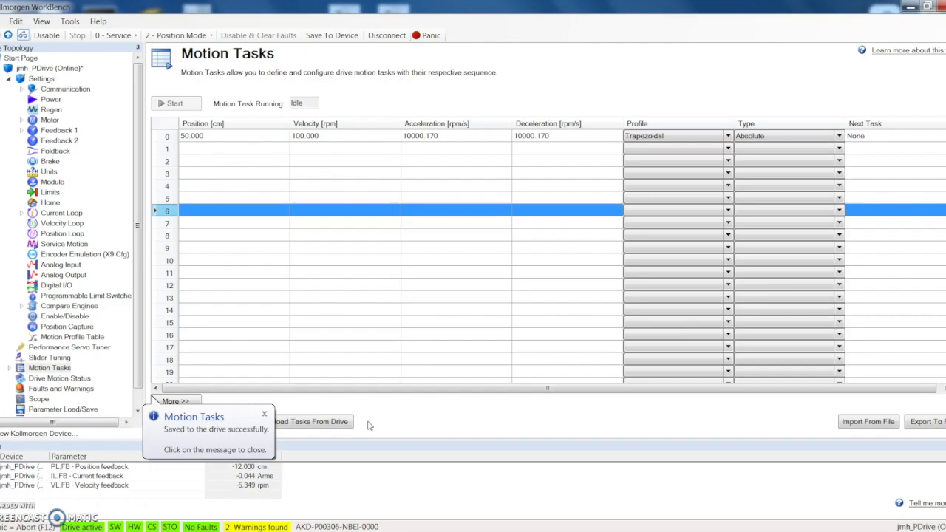
{"action": "left_click", "coordinate": [37, 285]}
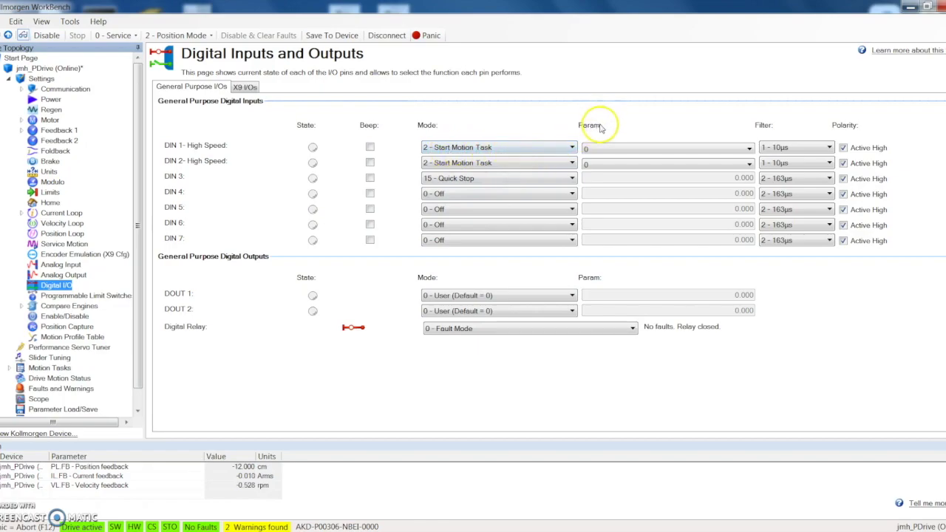
{"action": "left_click", "coordinate": [748, 148]}
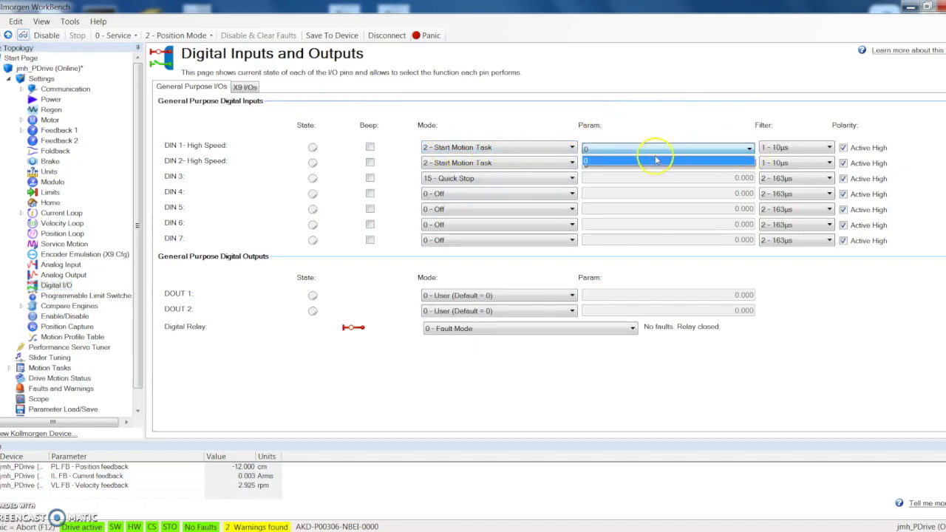
{"action": "left_click", "coordinate": [613, 160]}
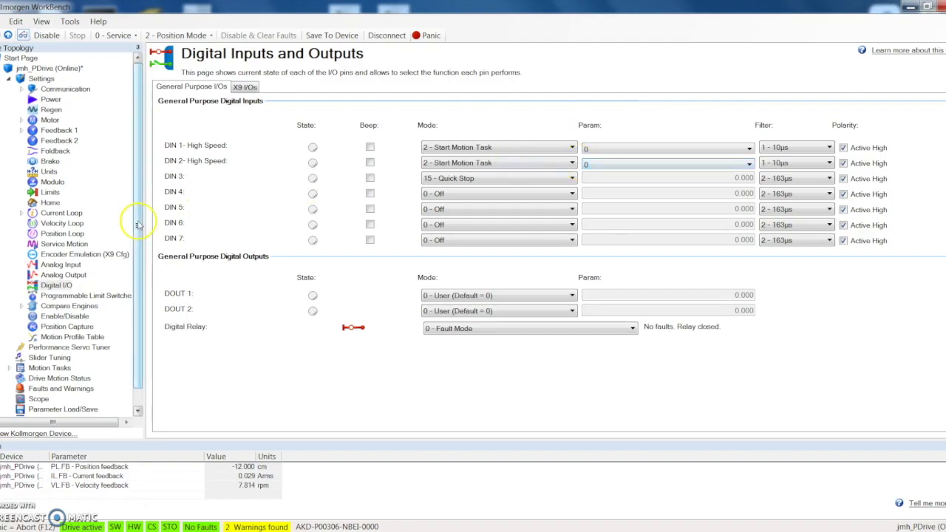
{"action": "left_click", "coordinate": [49, 368]}
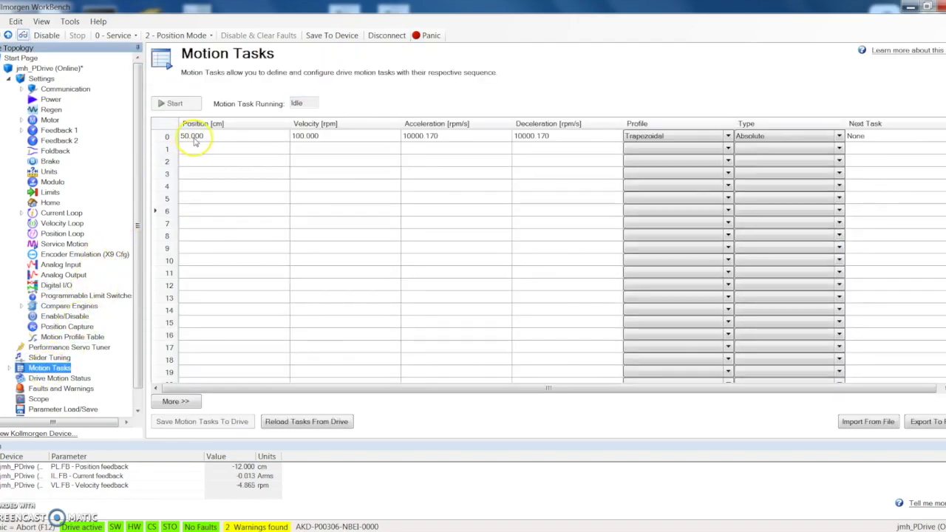
Edit task 19: keep position 0 cm, set velocity to 200 rpm, and accept
{"action": "left_click", "coordinate": [171, 372]}
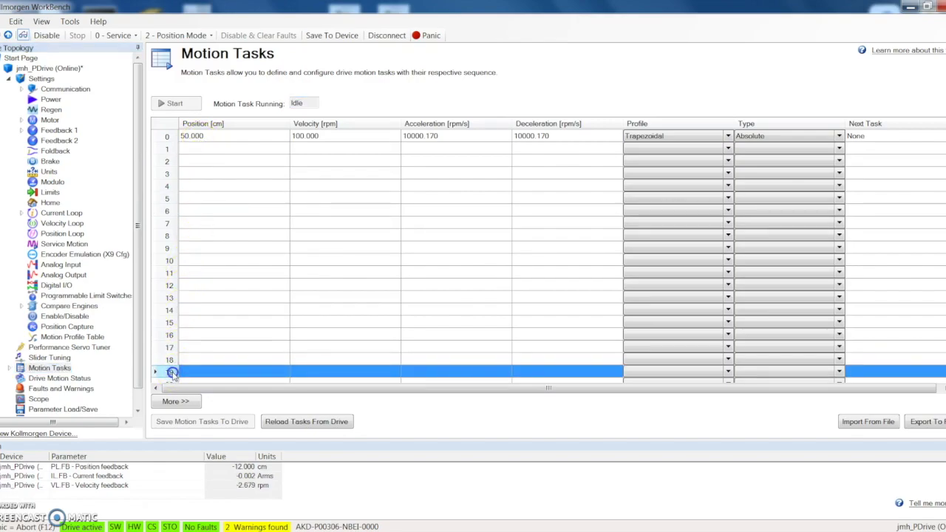
{"action": "double_click", "coordinate": [171, 372]}
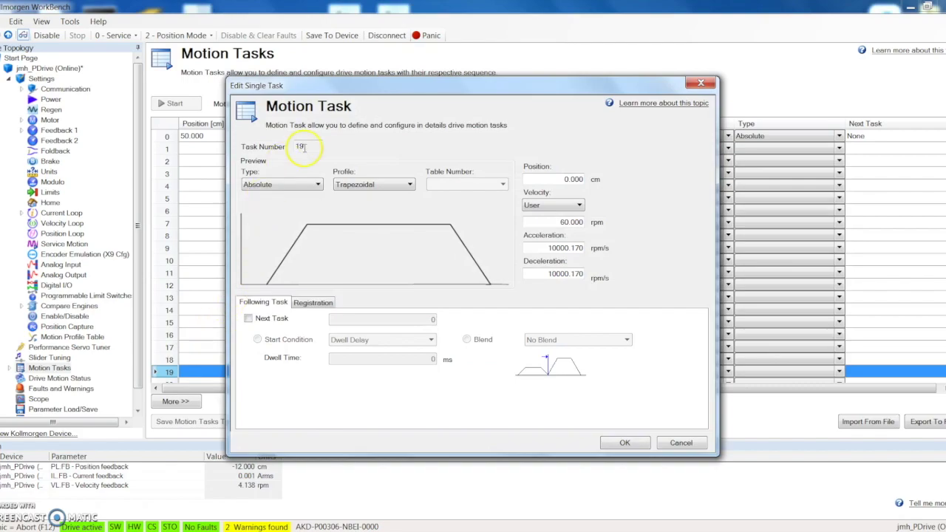
{"action": "left_click", "coordinate": [573, 179]}
{"action": "left_click_drag", "start_coordinate": [559, 180], "coordinate": [647, 186]}
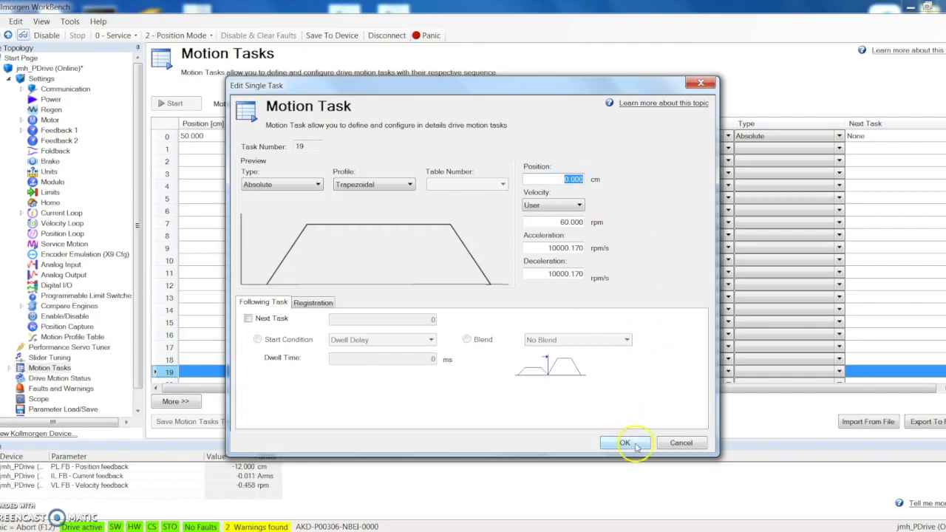
{"action": "double_click", "coordinate": [574, 219]}
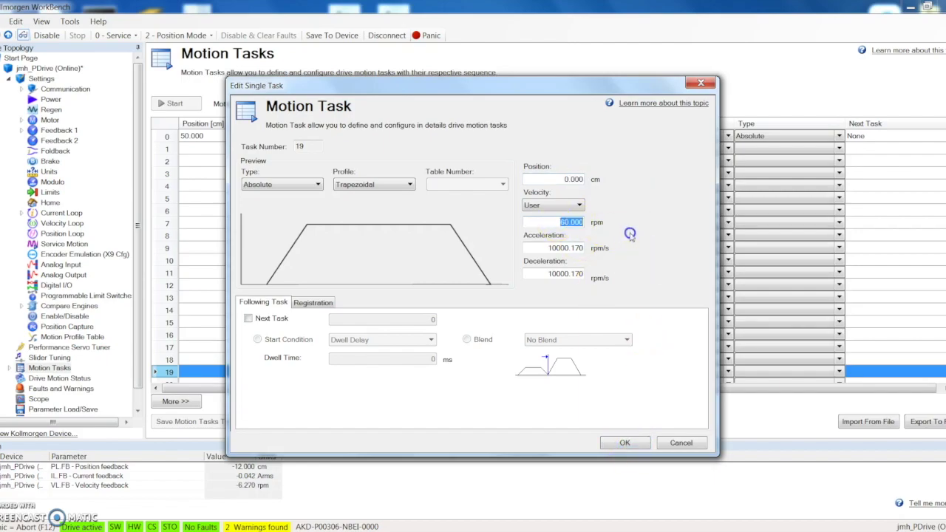
{"action": "type", "text": "200"}
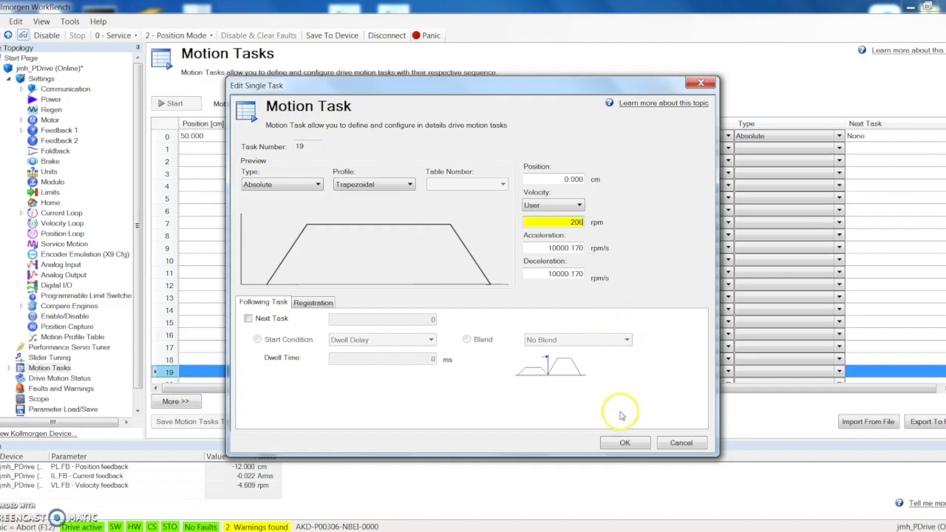
{"action": "left_click", "coordinate": [625, 442]}
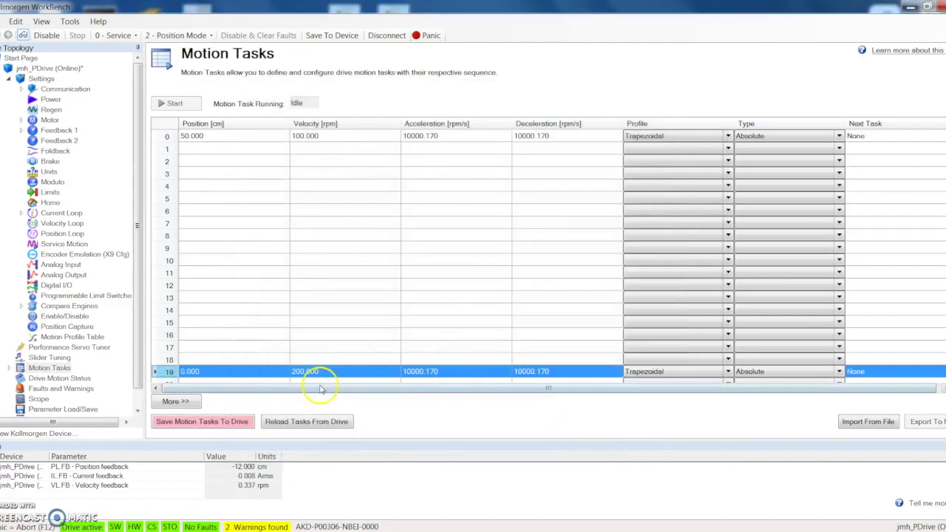
Save task 19 to the drive, dismiss the notification, and go to Digital Inputs and Outputs
{"action": "left_click", "coordinate": [168, 335]}
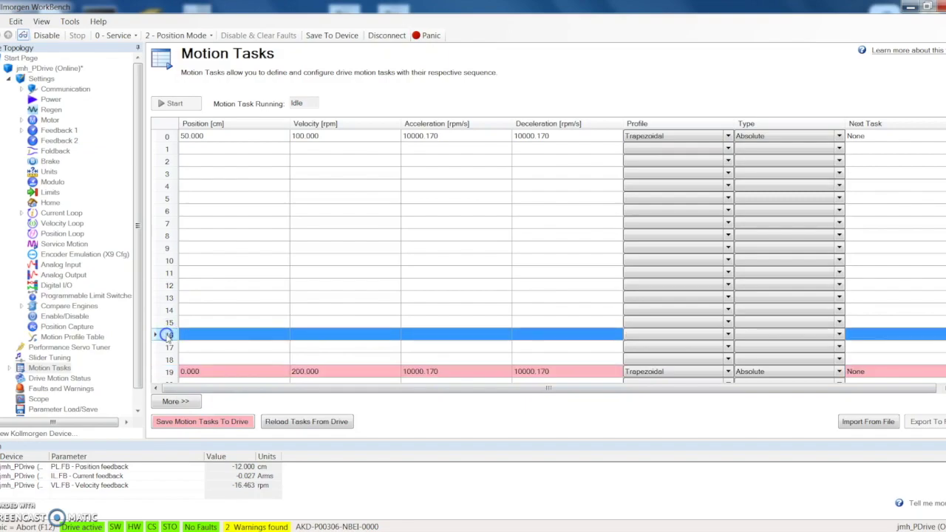
{"action": "left_click", "coordinate": [199, 424]}
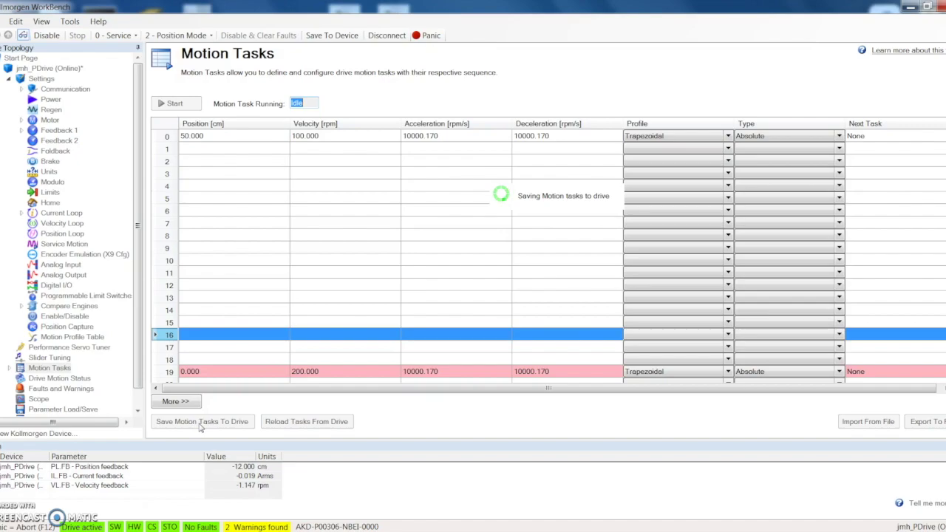
{"action": "left_click", "coordinate": [212, 371]}
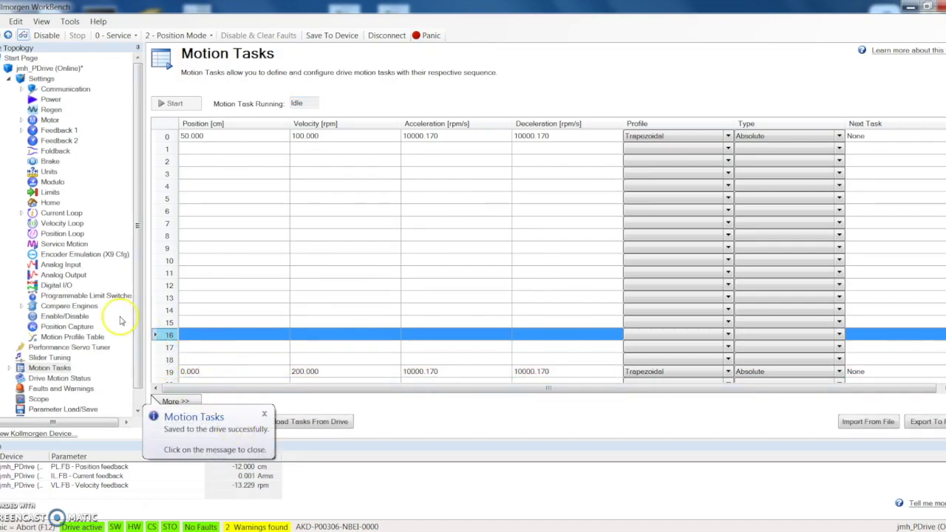
{"action": "left_click", "coordinate": [55, 284]}
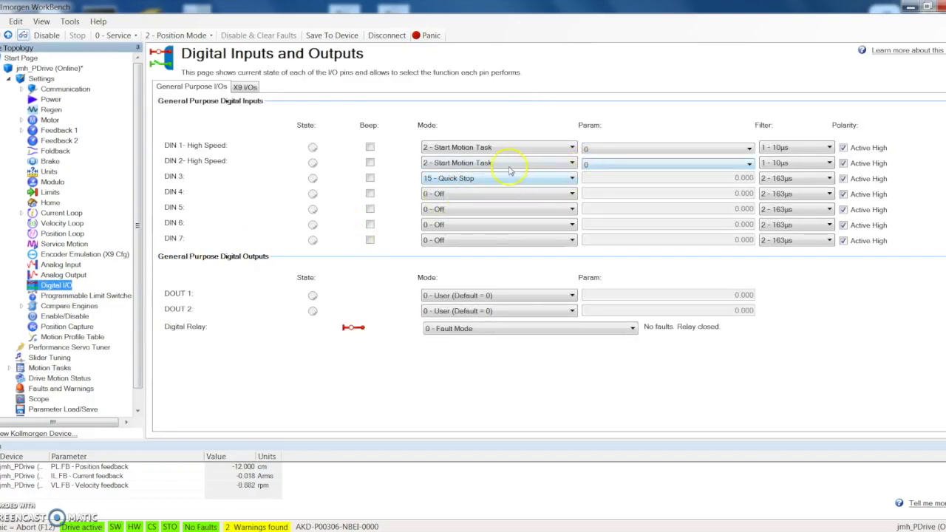
Change DIN 2's Param to start motion task 19
{"action": "left_click", "coordinate": [749, 164]}
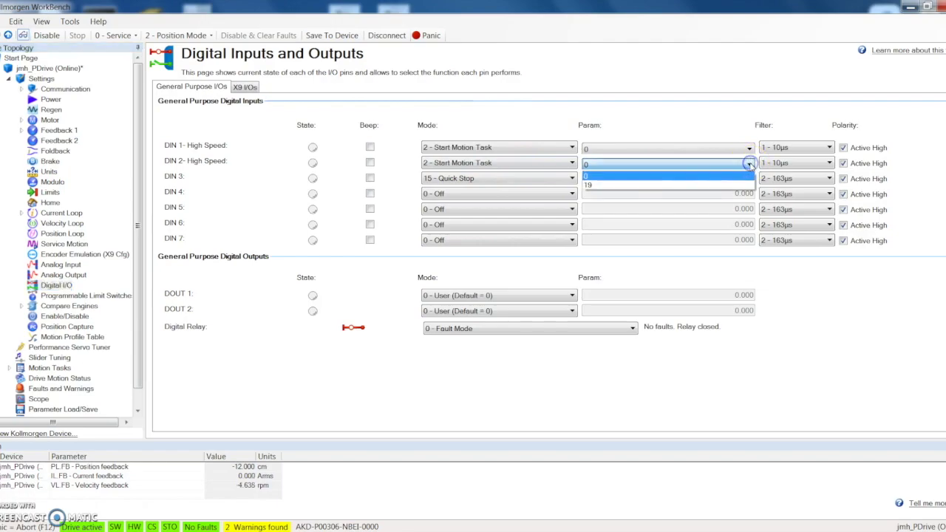
{"action": "left_click", "coordinate": [653, 186]}
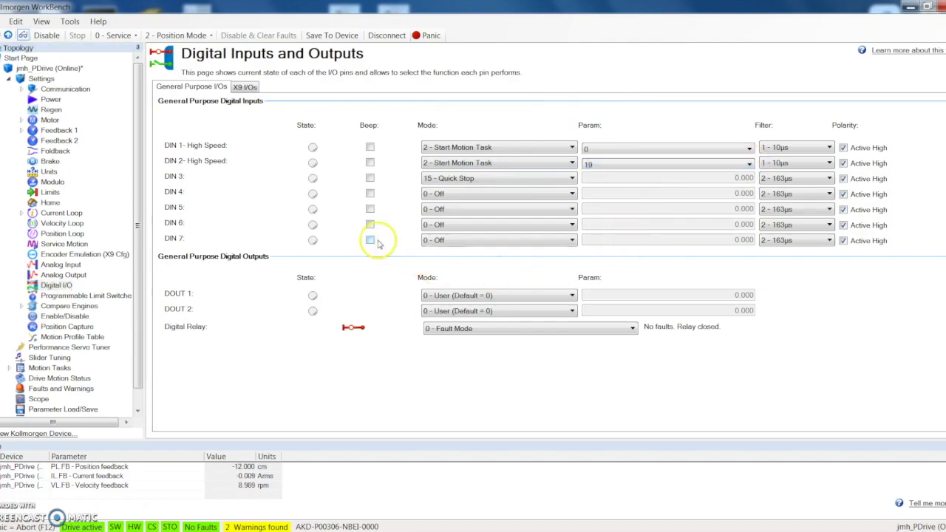
{"action": "left_click_drag", "start_coordinate": [138, 289], "coordinate": [140, 293]}
{"action": "scroll", "coordinate": [139, 290], "scroll_direction": "down", "scroll_amount": 1}
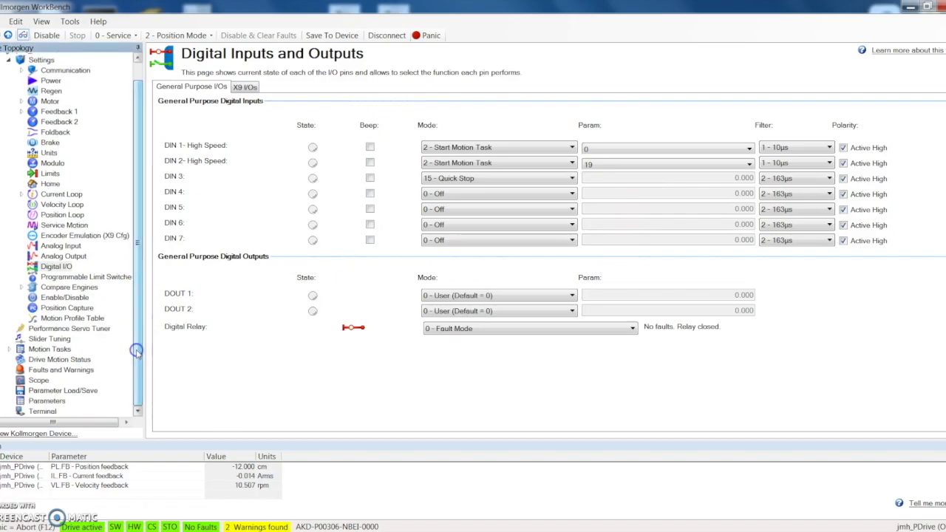
Open row 1 of Motion Tasks and set position -50 cm, velocity 200 rpm, then confirm
{"action": "left_click", "coordinate": [39, 350]}
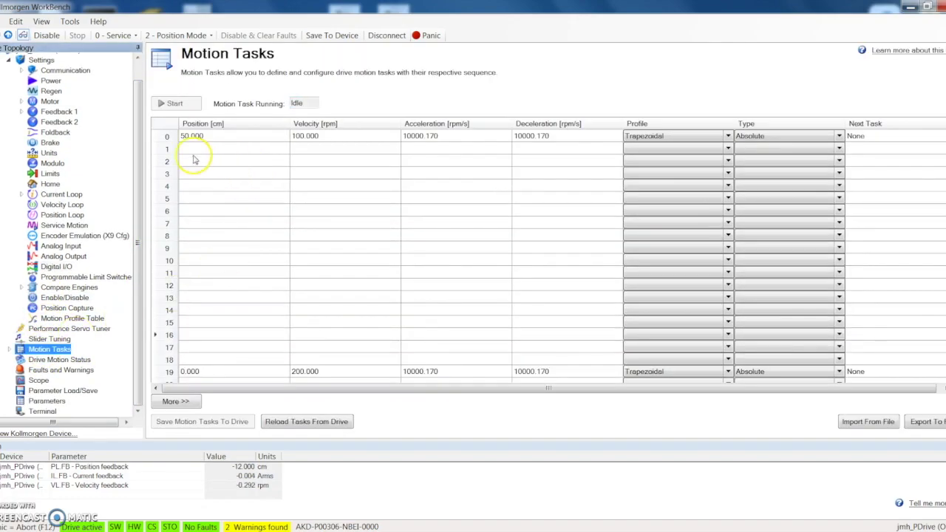
{"action": "left_click", "coordinate": [167, 150]}
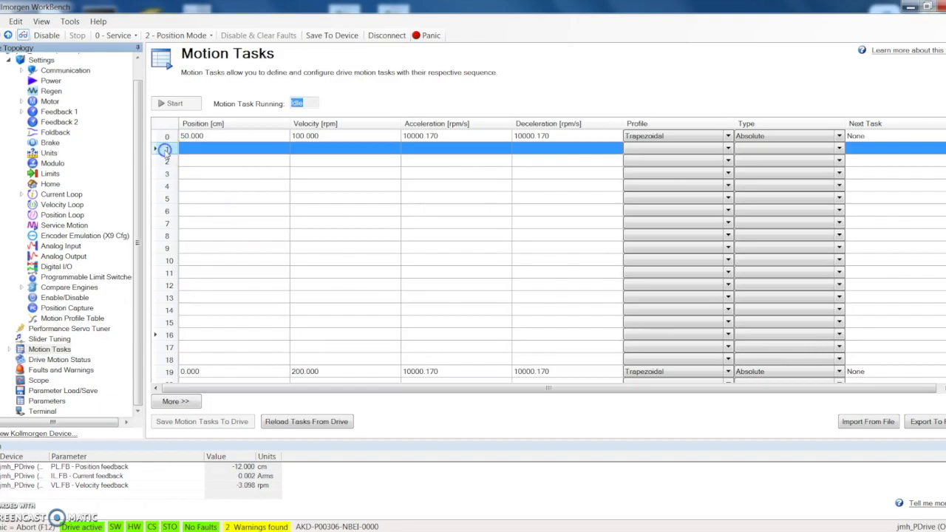
{"action": "double_click", "coordinate": [167, 150]}
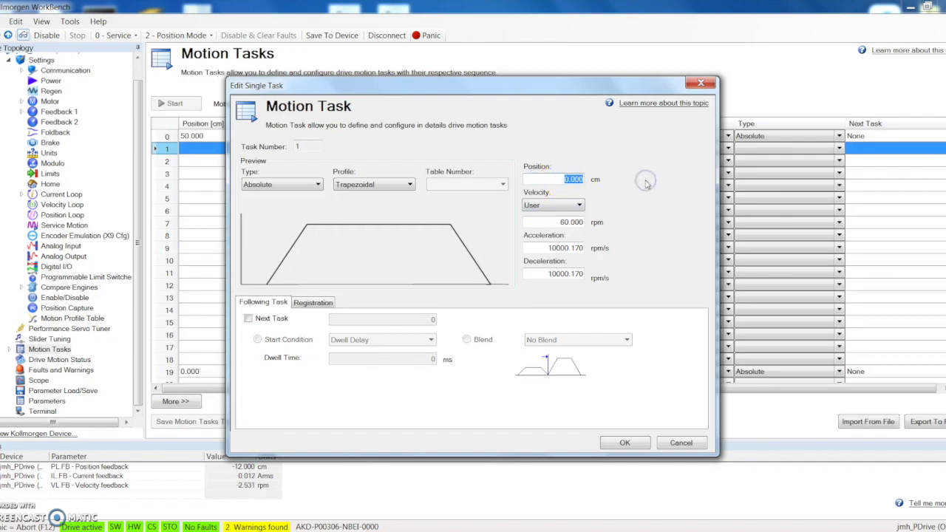
{"action": "key", "text": "BackSpace"}
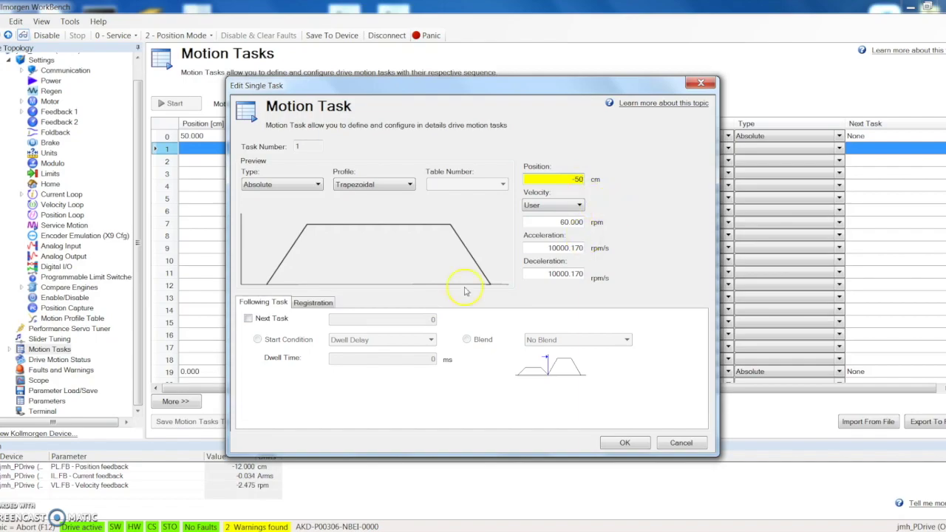
{"action": "double_click", "coordinate": [570, 222]}
{"action": "type", "text": "2"}
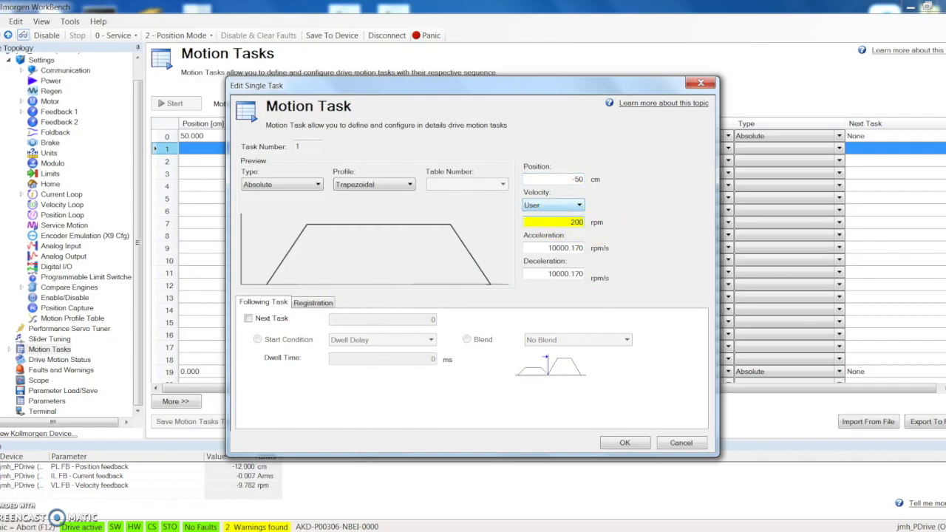
{"action": "type", "text": "00"}
{"action": "left_click", "coordinate": [625, 443]}
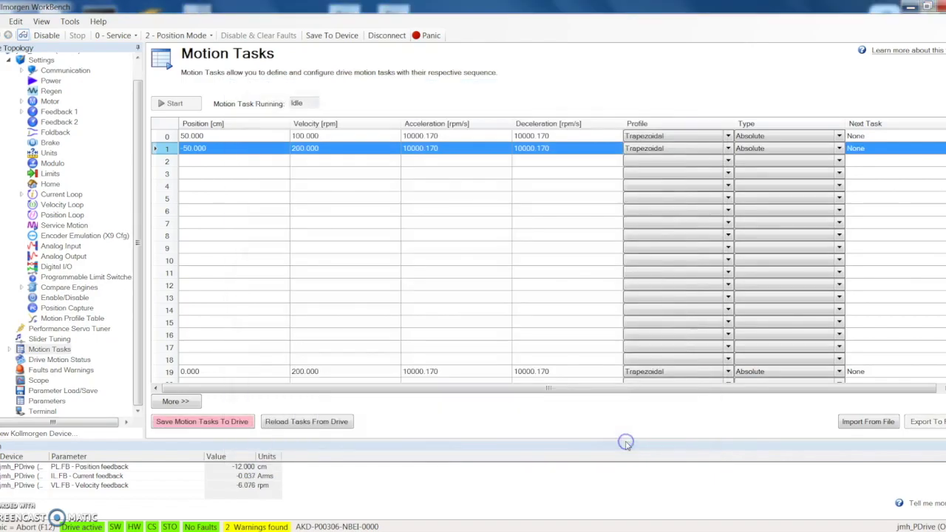
Give task 0 Next Task 1 with a Dwell Delay start of 5 ms, then save motion tasks to the drive
{"action": "left_click", "coordinate": [159, 138]}
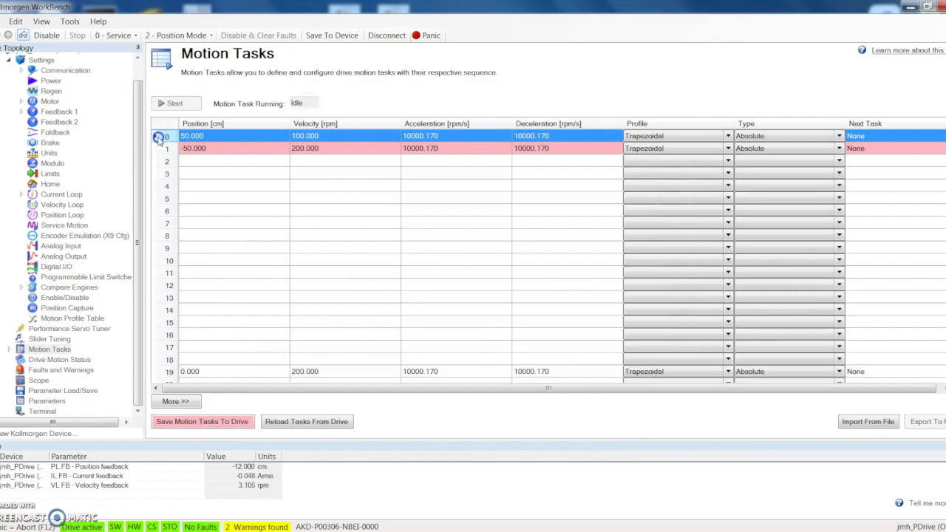
{"action": "double_click", "coordinate": [157, 140]}
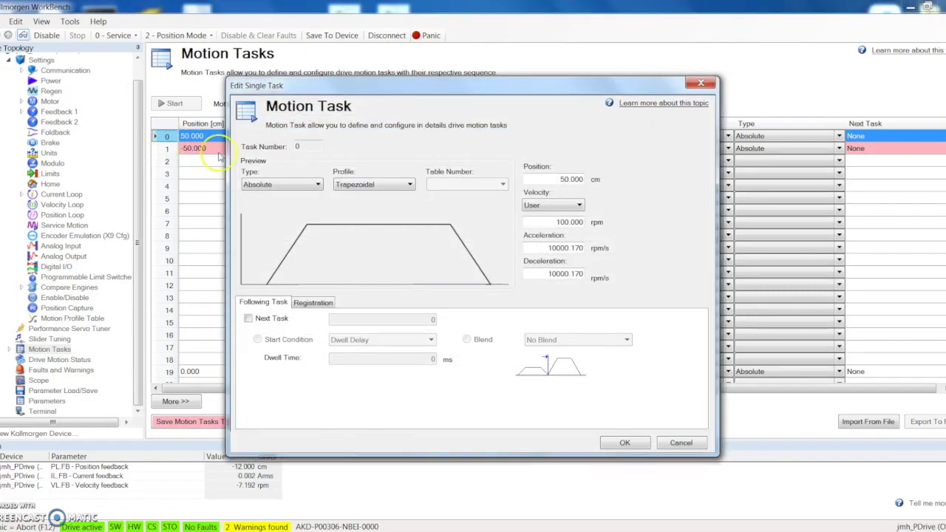
{"action": "left_click", "coordinate": [287, 304]}
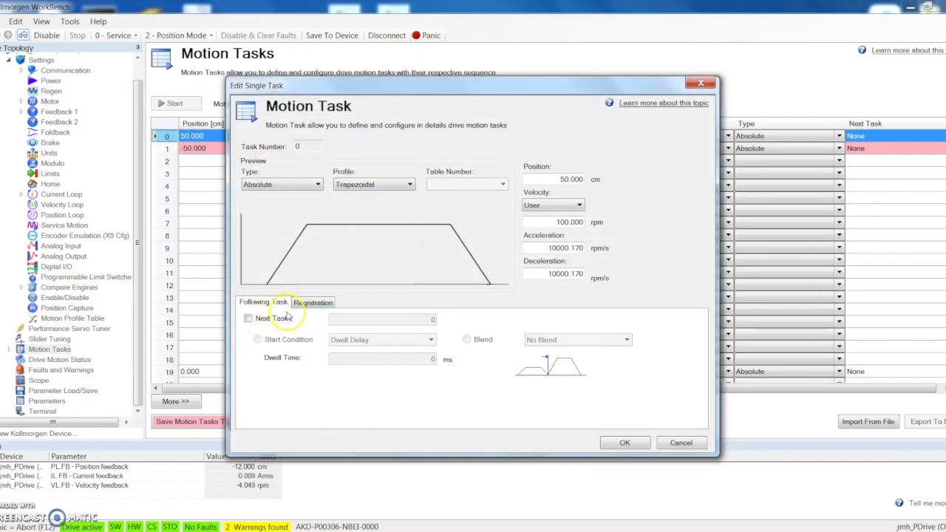
{"action": "left_click", "coordinate": [248, 319]}
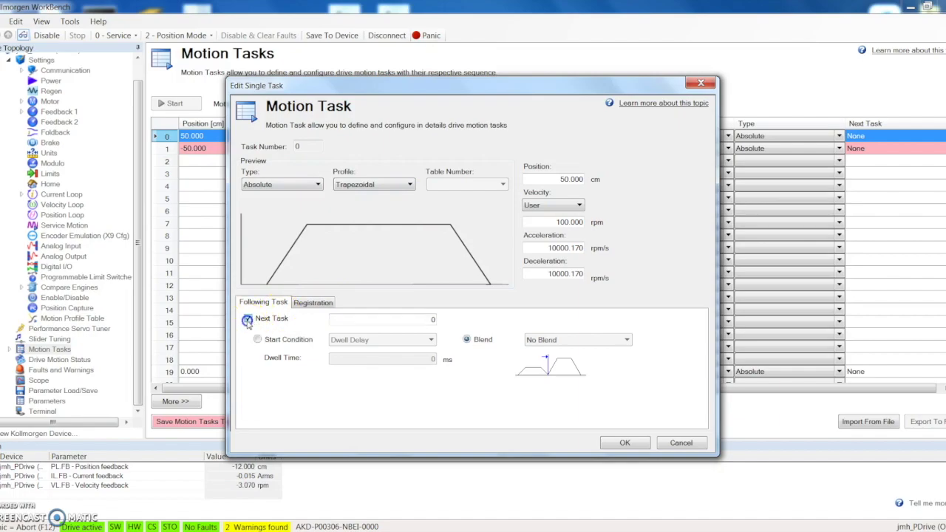
{"action": "left_click_drag", "start_coordinate": [421, 320], "coordinate": [476, 329]}
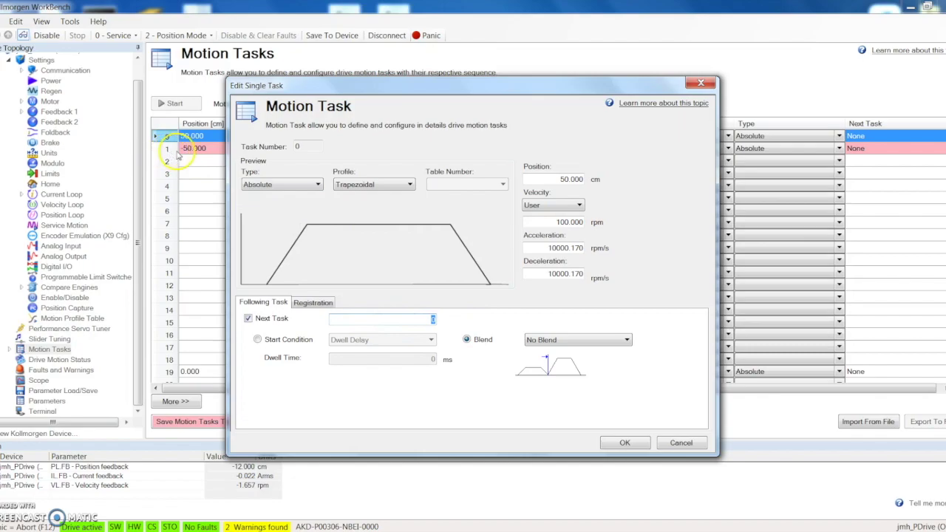
{"action": "type", "text": "1"}
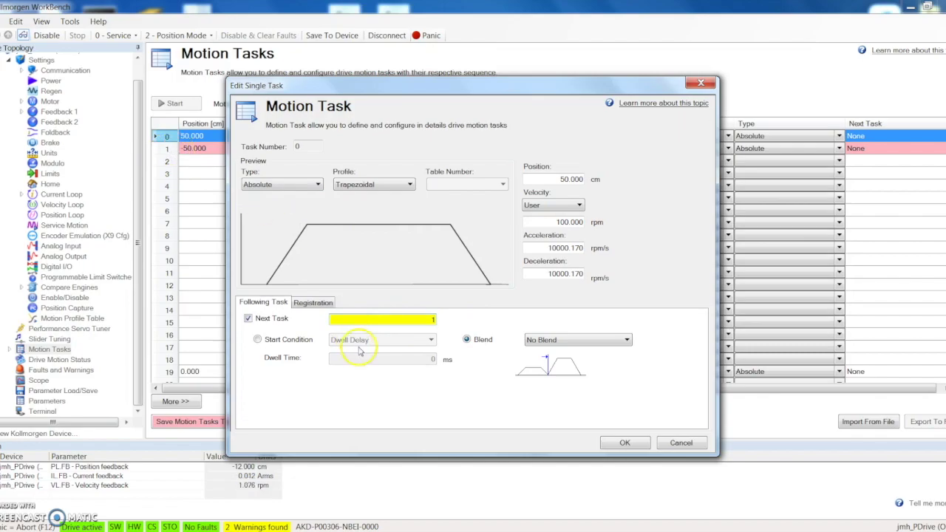
{"action": "left_click", "coordinate": [258, 339]}
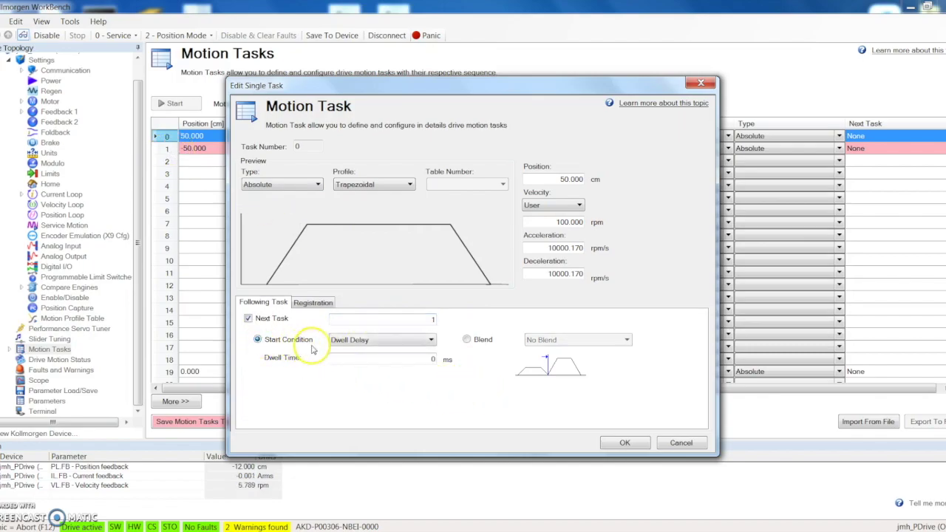
{"action": "left_click", "coordinate": [417, 357]}
{"action": "type", "text": "500"}
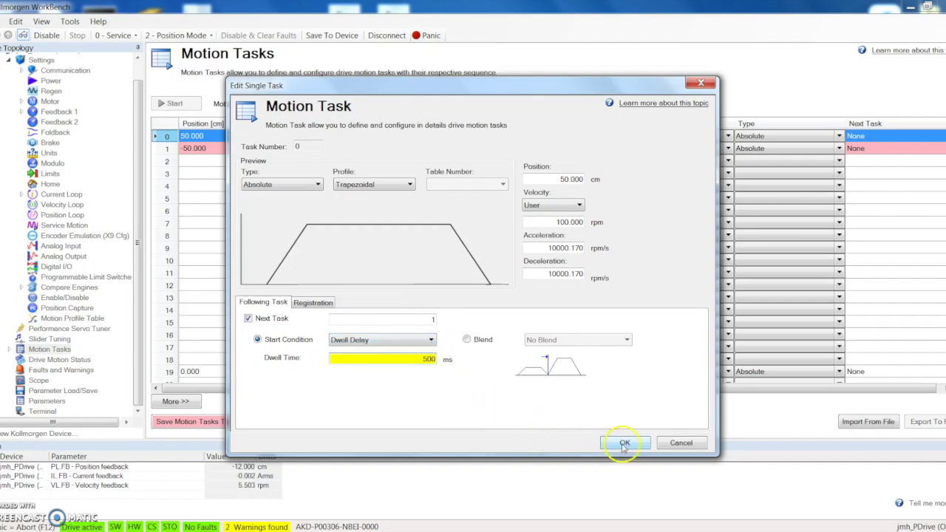
{"action": "left_click", "coordinate": [625, 443]}
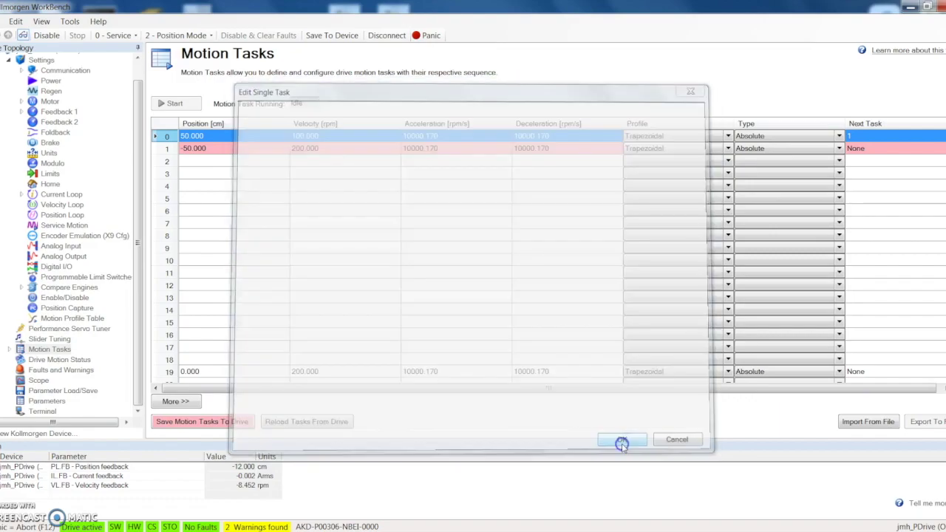
{"action": "left_click", "coordinate": [215, 423]}
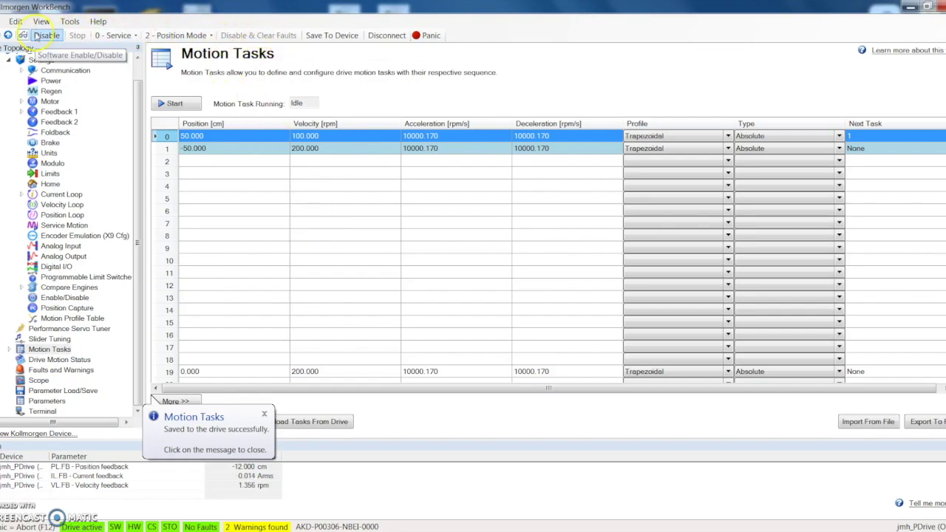
Disable the drive, then enable it again so it shows Drive active
{"action": "left_click", "coordinate": [35, 35]}
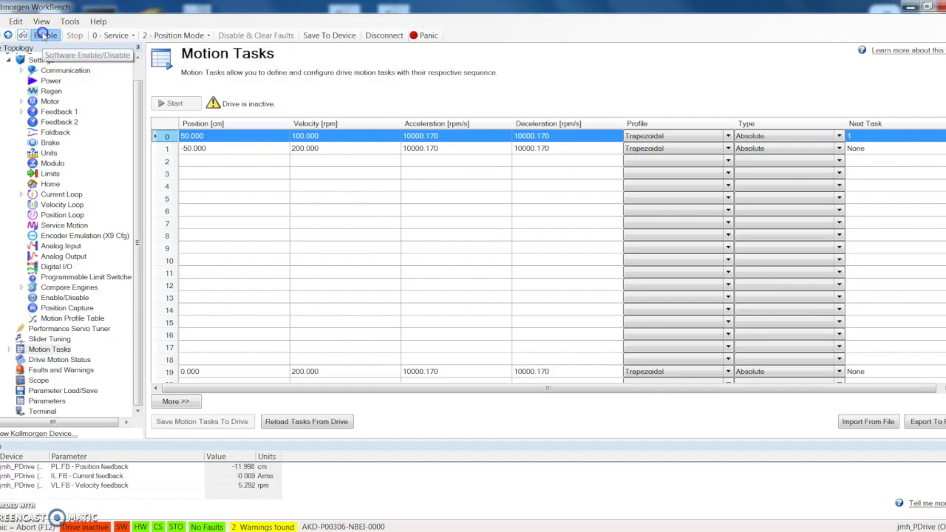
{"action": "left_click", "coordinate": [44, 35]}
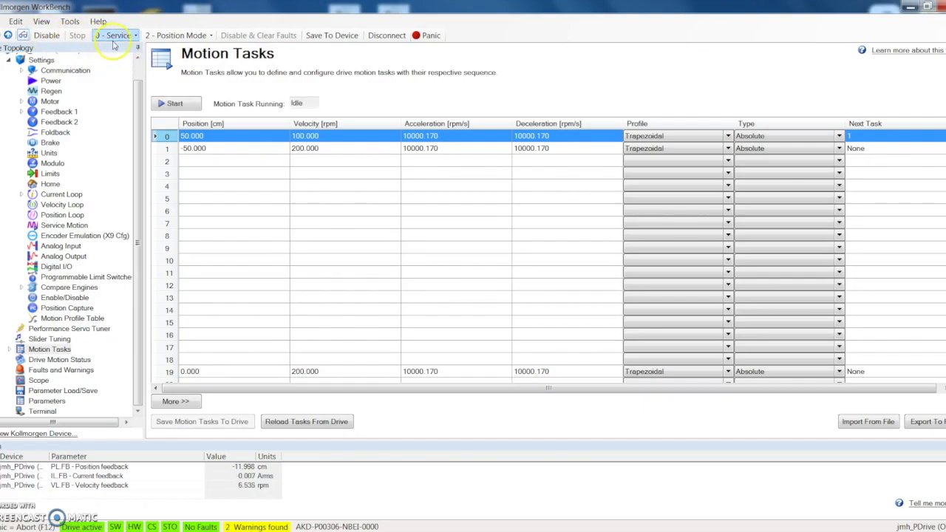